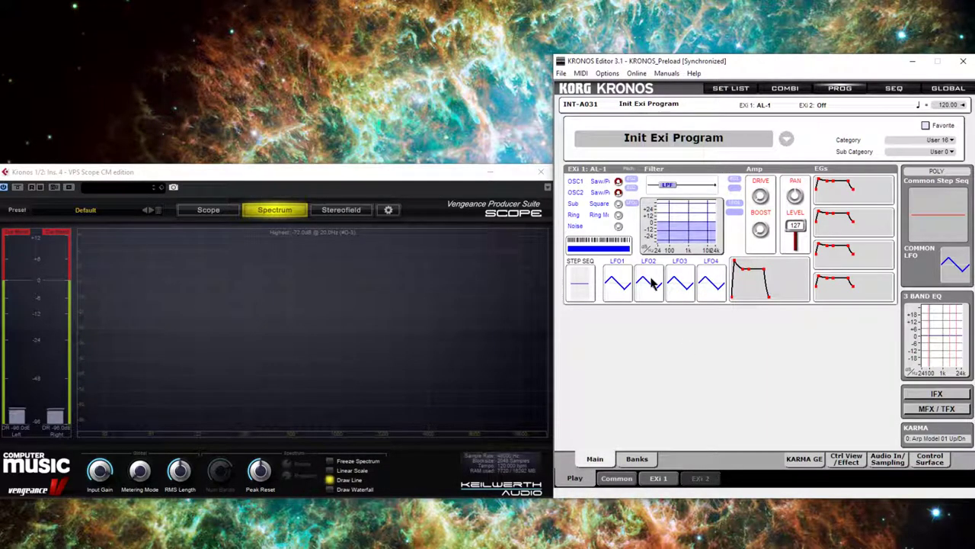
Step: Raise the oscillator mixer's Noise level to 35, then bring it back down to 28
left_click(621, 200)
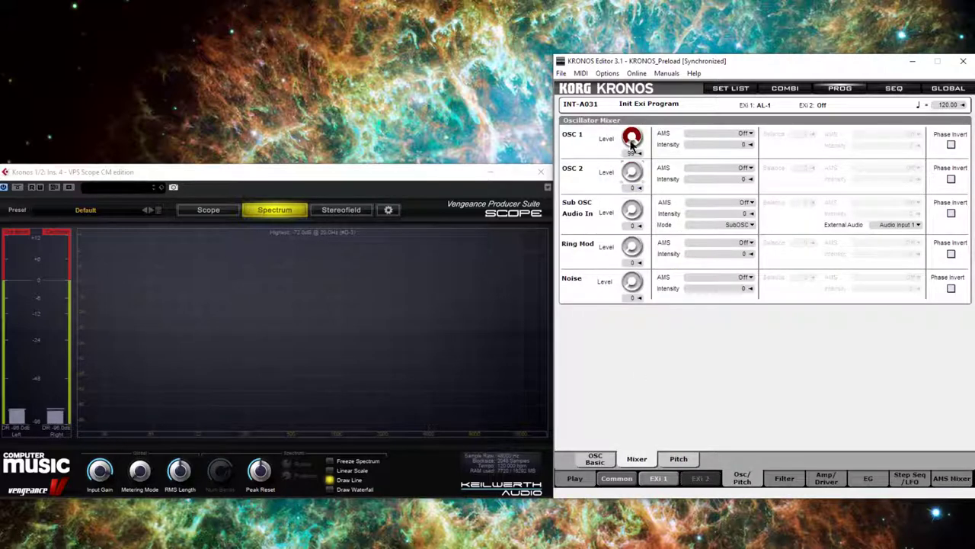
left_click_drag(633, 292, 639, 253)
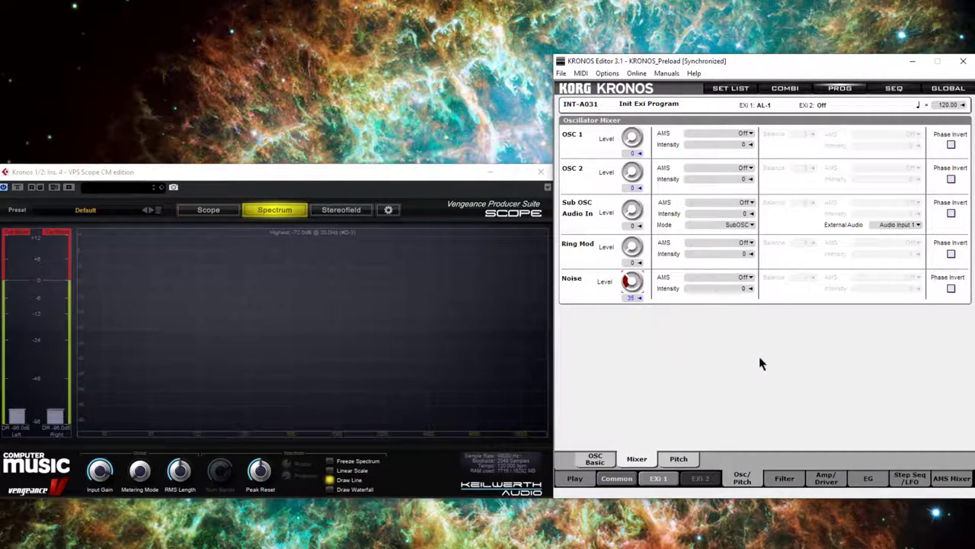
scroll(635, 299, "down", 3)
Step: On the Common IFX Routing page, send All EXis to IFX1
left_click(628, 480)
left_click(914, 479)
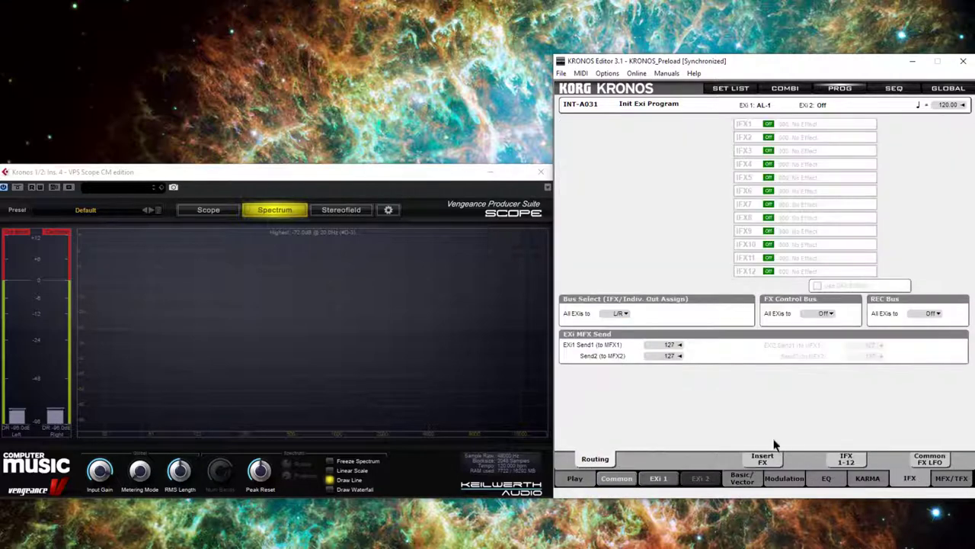
left_click(634, 313)
left_click(657, 85)
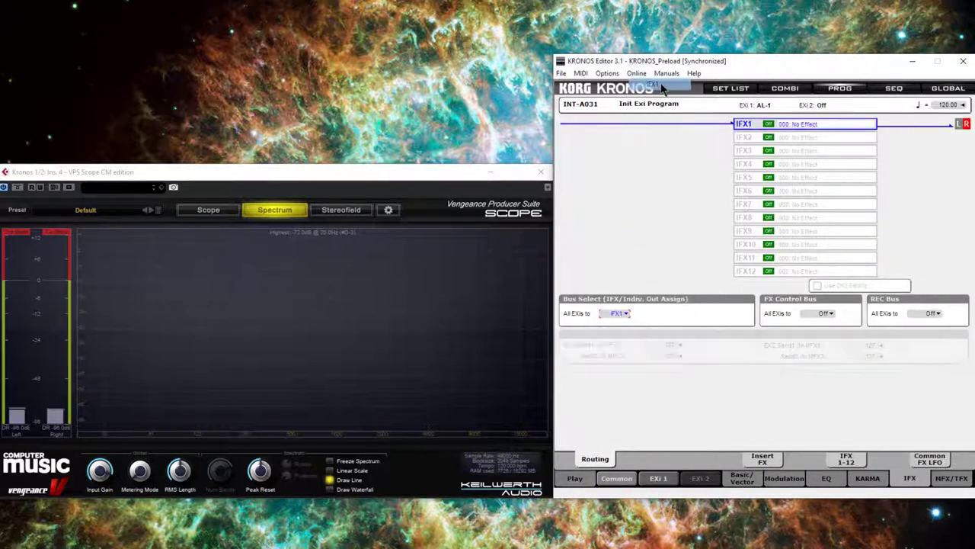
Step: Load 192: Vintage Flanger as the IFX 1 effect
left_click(764, 458)
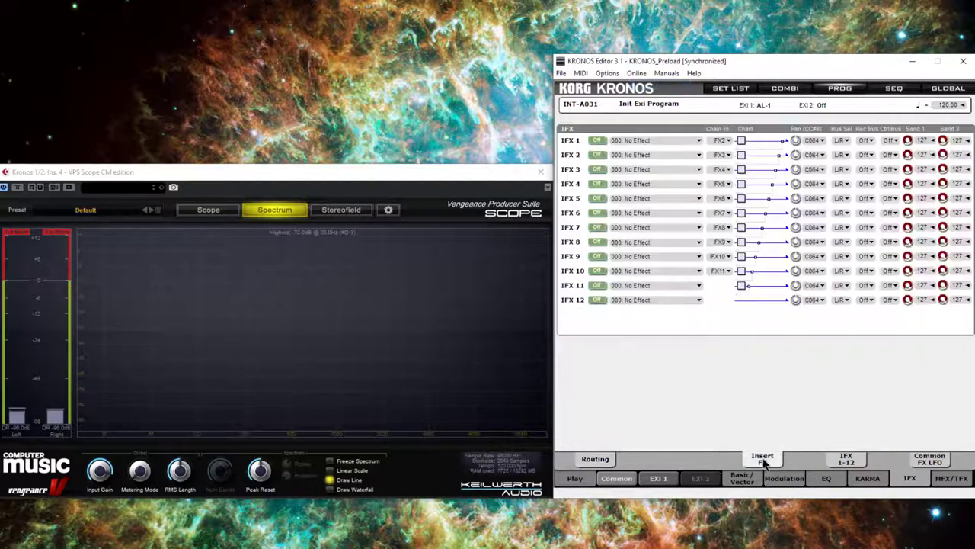
left_click(698, 141)
scroll(651, 312, "down", 20)
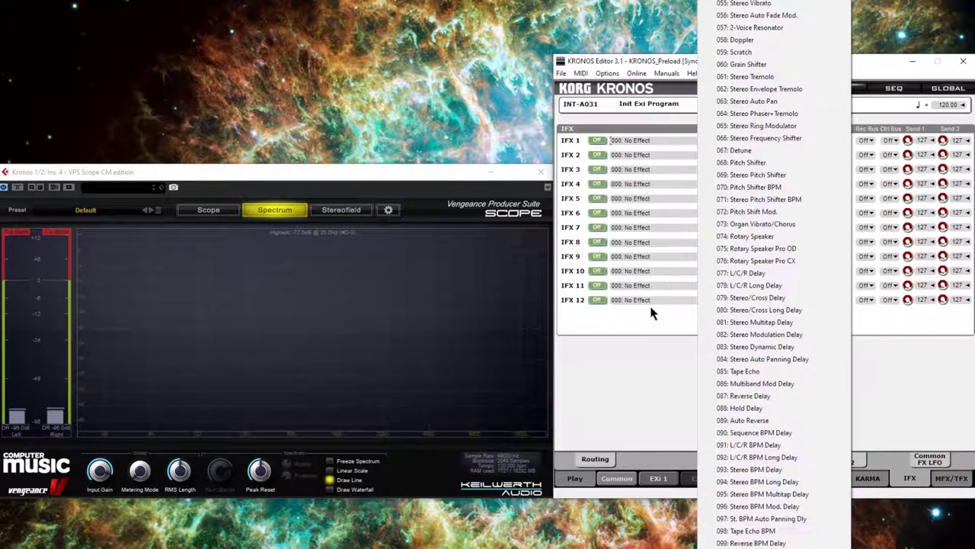
scroll(651, 308, "down", 15)
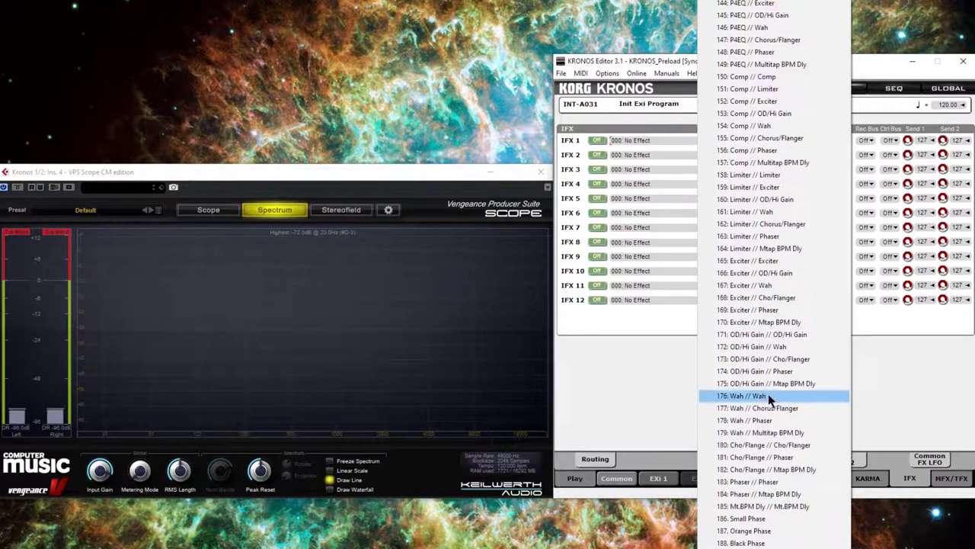
scroll(762, 398, "down", 2)
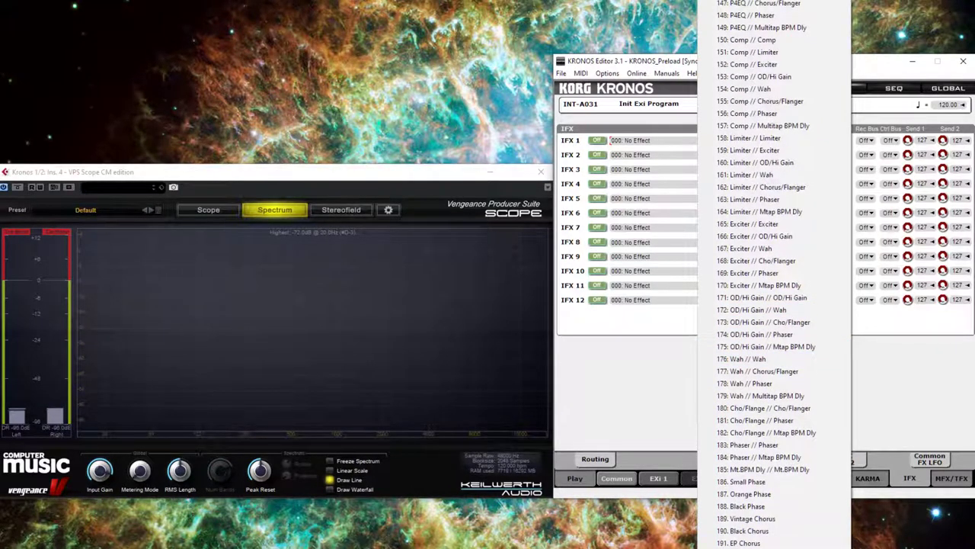
scroll(760, 533, "down", 1)
scroll(762, 457, "down", 4)
left_click(764, 418)
Step: Set the Vintage Flanger's Depth and Resonance to 0, Manual to 1 and Wet/Dry to 50:50
left_click(846, 459)
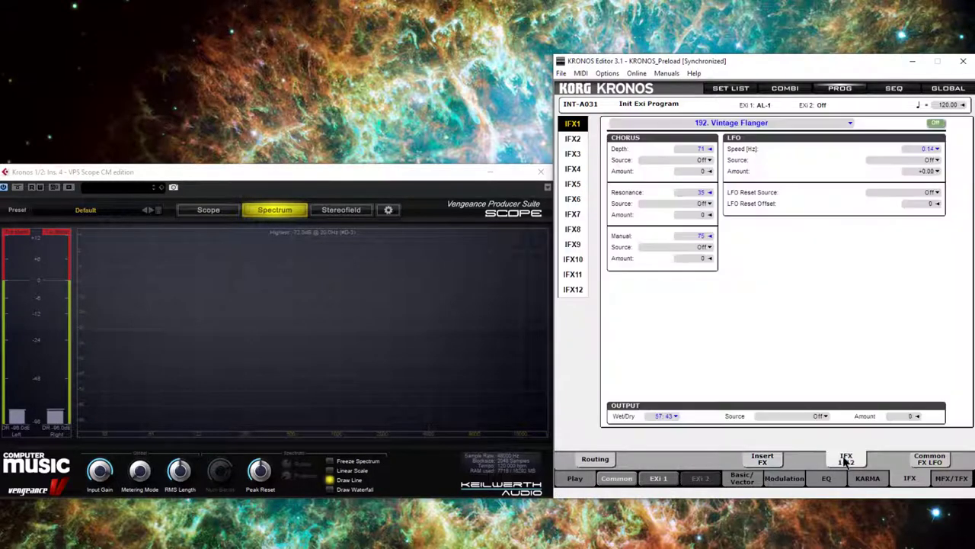
left_click_drag(704, 153, 681, 198)
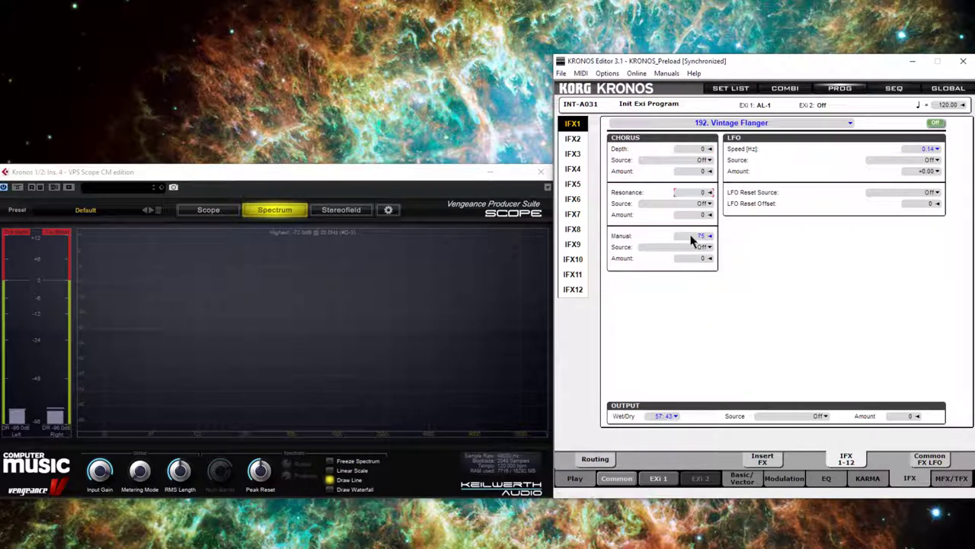
left_click_drag(690, 238, 724, 543)
left_click_drag(674, 427, 688, 431)
Step: Set IFX 1's Bus Select to 1/2 in the Insert FX list
left_click(769, 457)
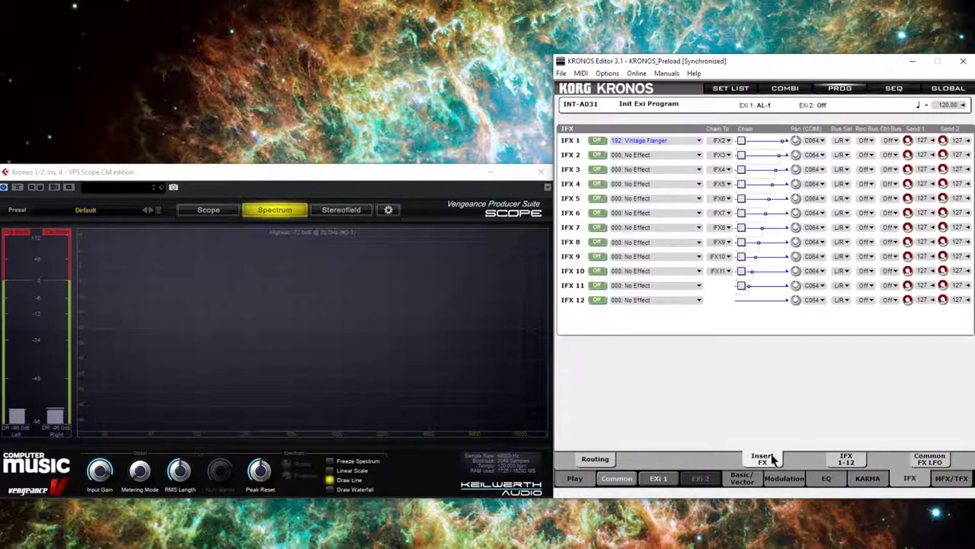
left_click(842, 141)
left_click(878, 211)
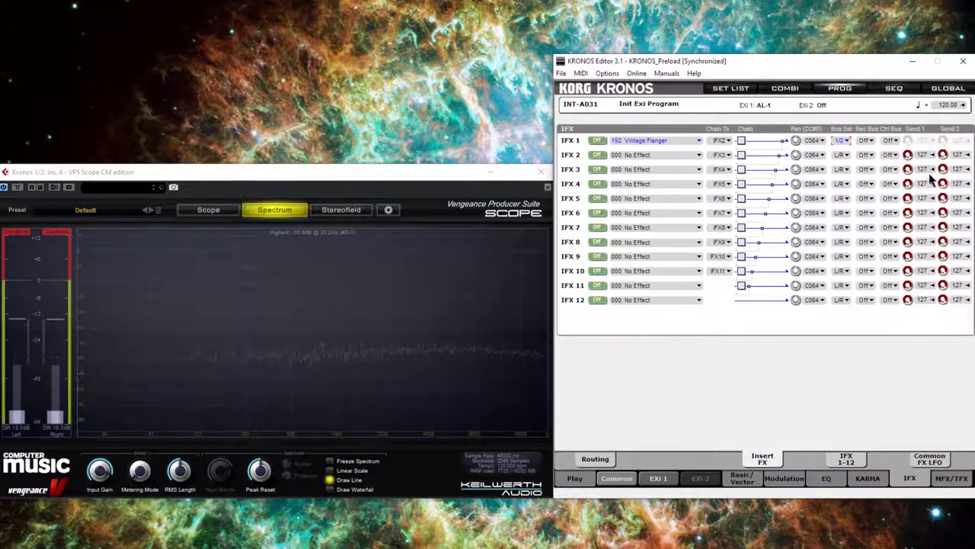
Step: Try fully Wet and 45:55 flanger mixes, returning to 50:50, and raise Manual to 2
left_click(846, 458)
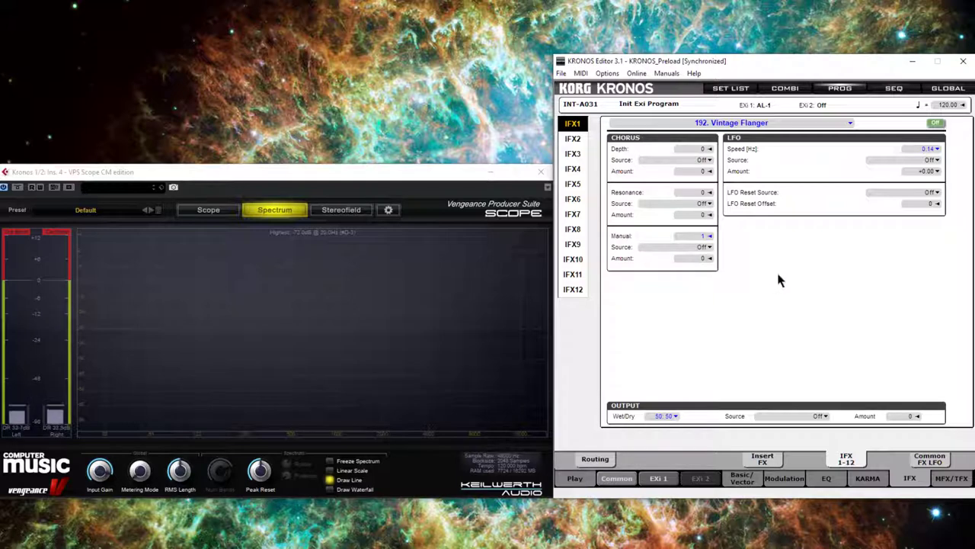
left_click_drag(653, 420, 601, 380)
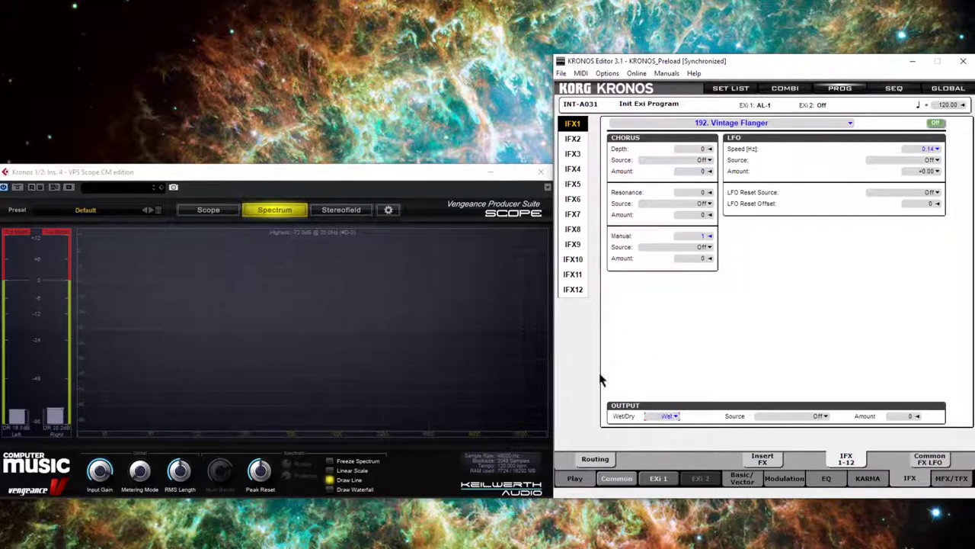
left_click(696, 237)
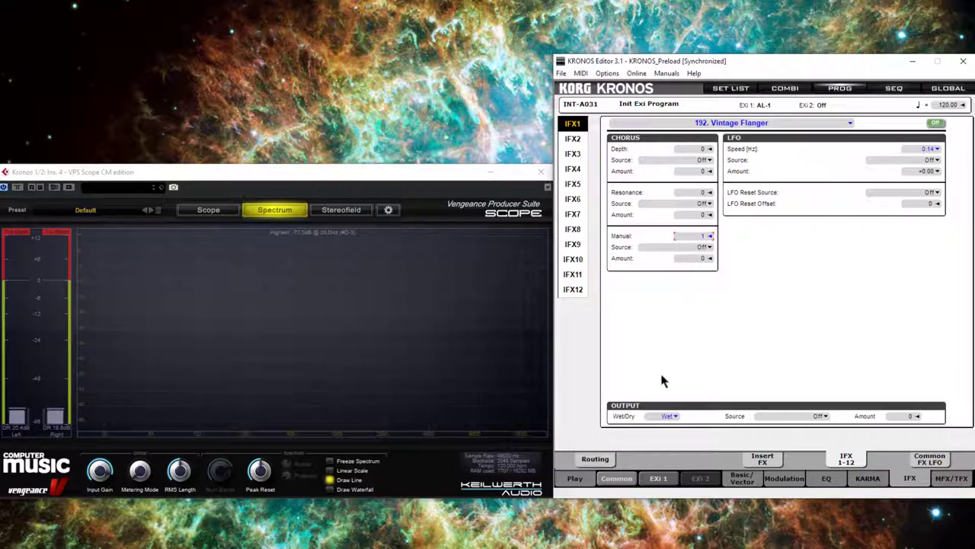
left_click_drag(666, 416, 675, 438)
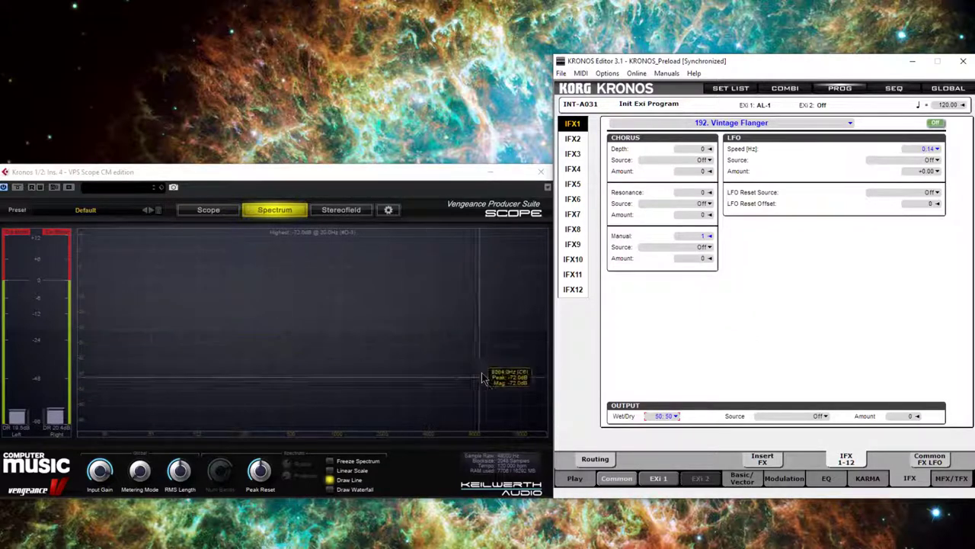
mouse_move(259, 471)
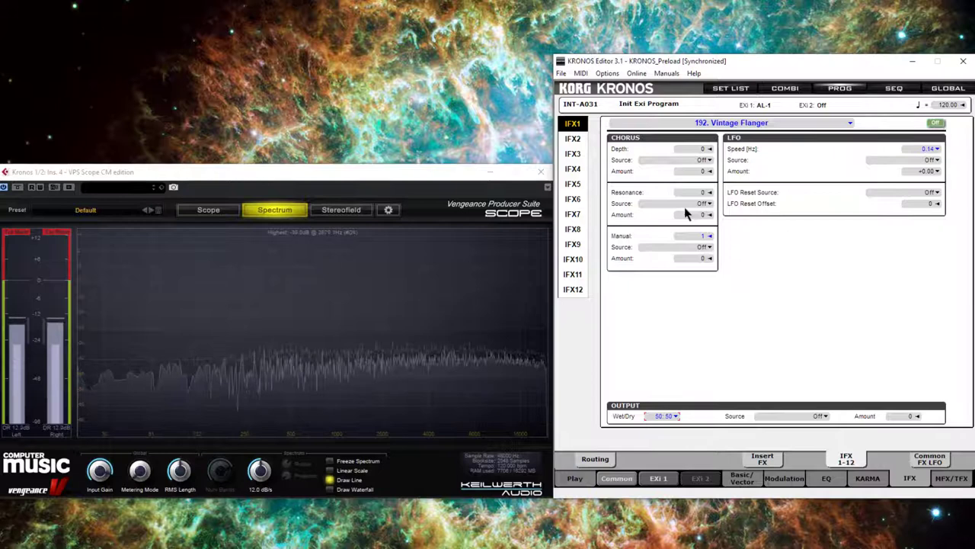
left_click_drag(697, 242, 698, 241)
Step: Turn the IFX1 Vintage Flanger on and sweep Manual between 29 and 100, ending around 70
left_click(936, 123)
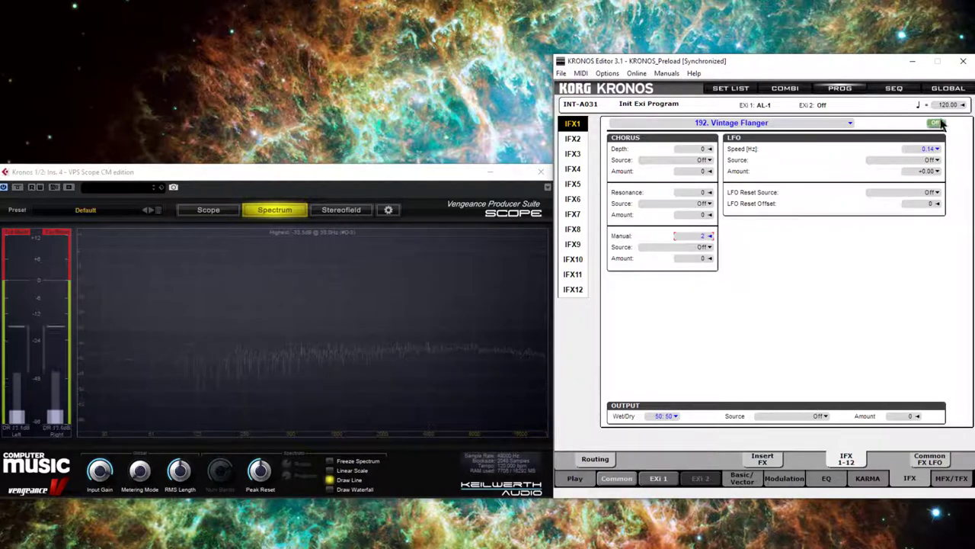
left_click_drag(685, 236, 686, 170)
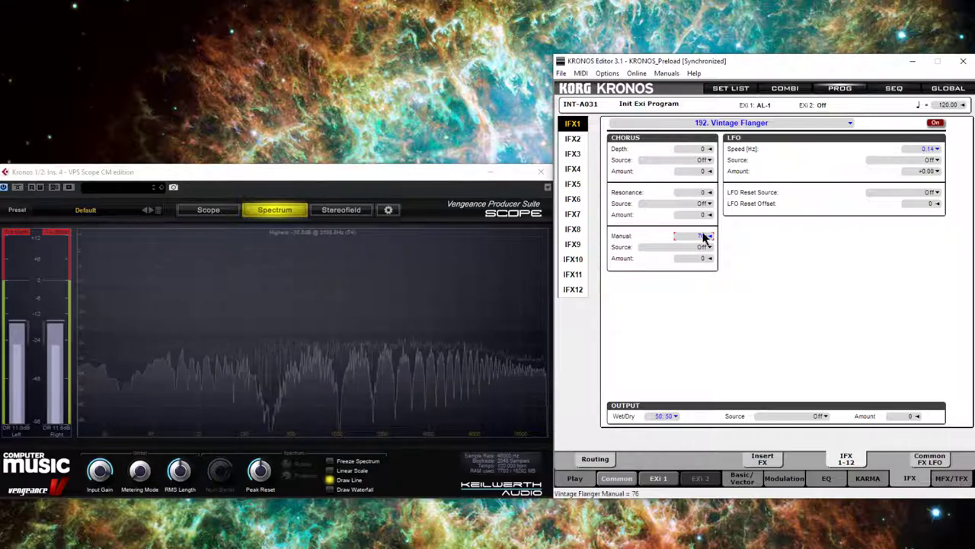
mouse_move(685, 242)
left_mouse_down()
mouse_move(690, 169)
mouse_move(676, 241)
left_mouse_up()
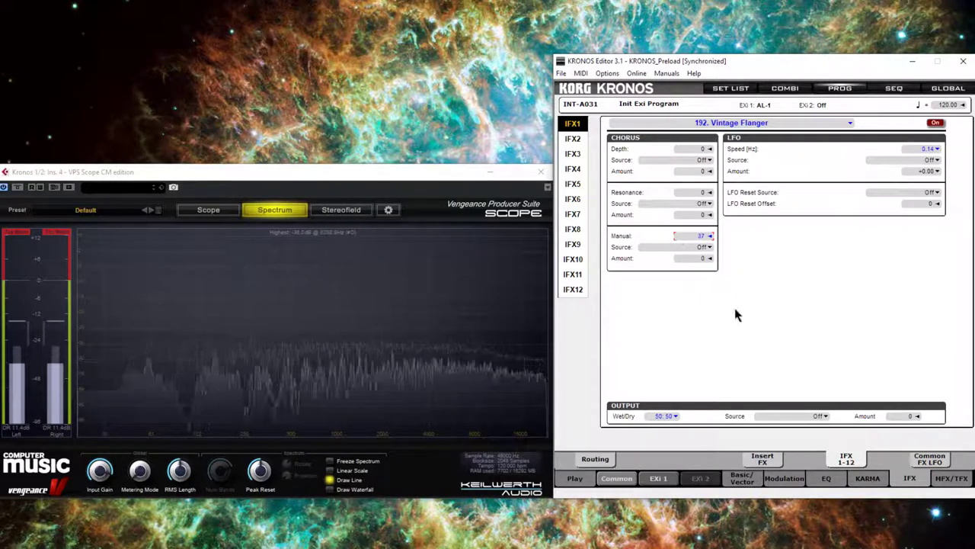
scroll(697, 241, "down", 1)
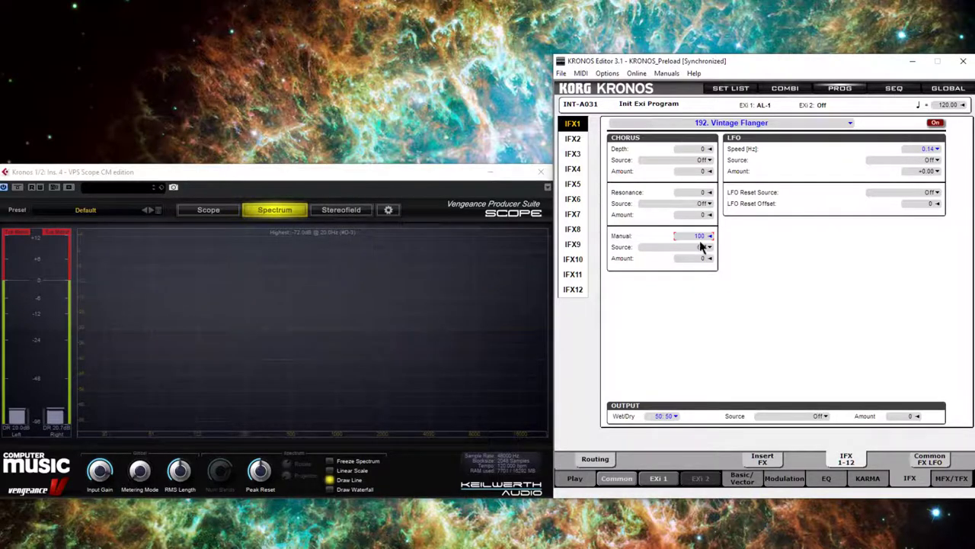
mouse_move(700, 246)
left_mouse_down()
mouse_move(691, 235)
mouse_move(690, 258)
mouse_move(688, 231)
mouse_move(686, 248)
left_mouse_up()
Step: Speed up the flanger LFO to 0.48 Hz
scroll(687, 235, "down", 2)
scroll(688, 240, "up", 1)
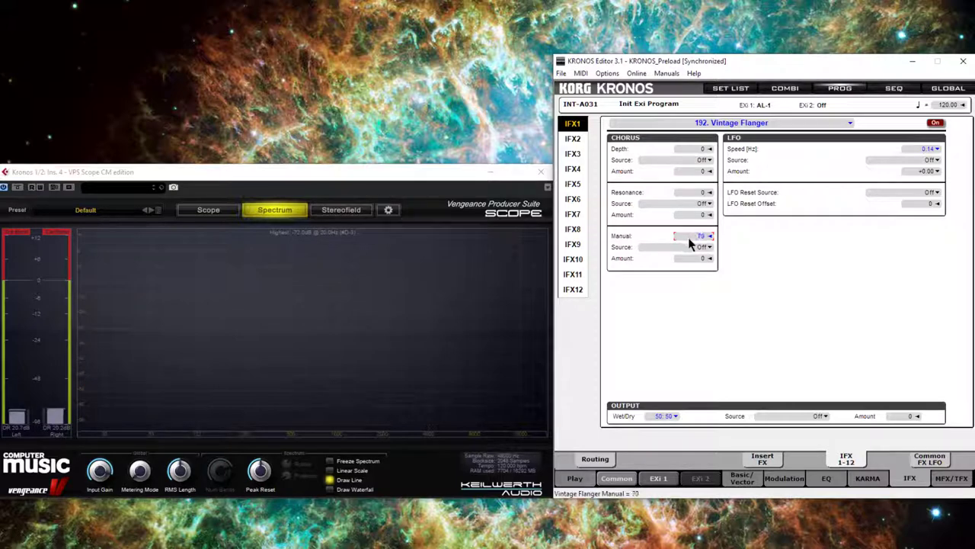
scroll(689, 242, "down", 2)
scroll(695, 237, "down", 1)
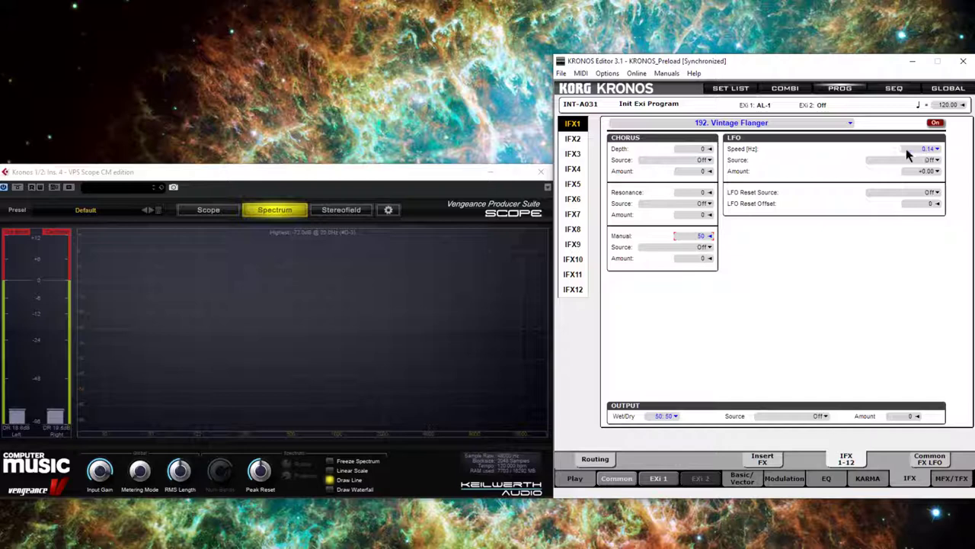
left_click_drag(906, 154, 914, 126)
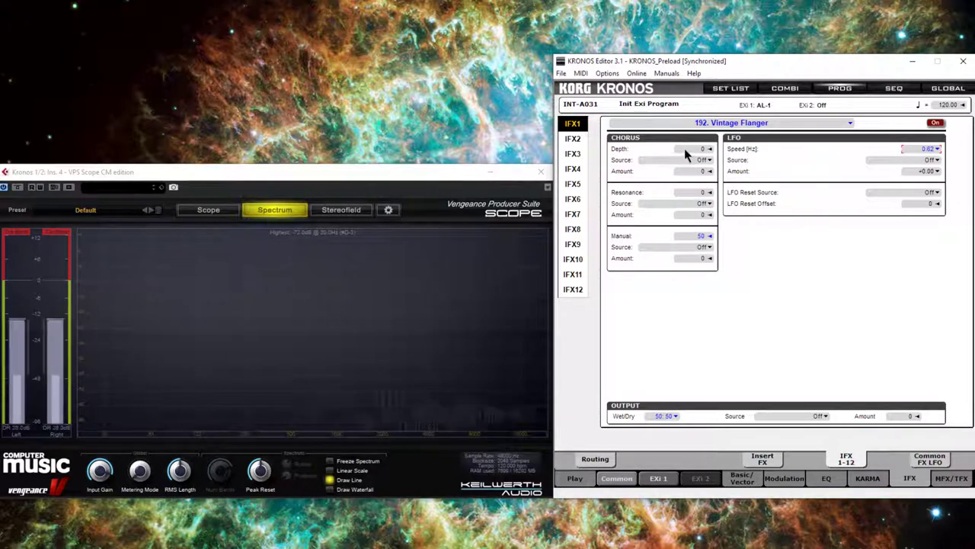
Step: Raise the flanger's Chorus Depth to about 51 while listening, then return it to 0
scroll(684, 148, "up", 2)
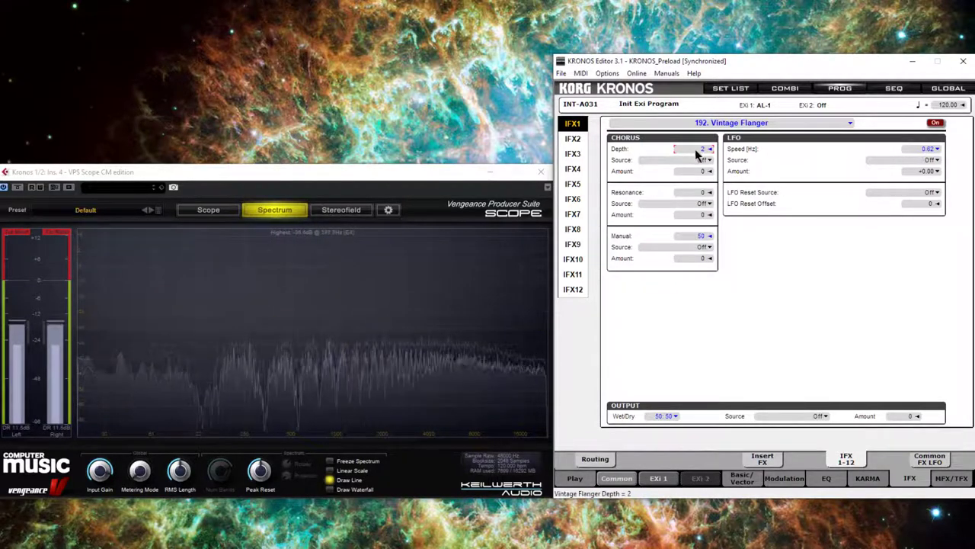
scroll(695, 154, "down", 2)
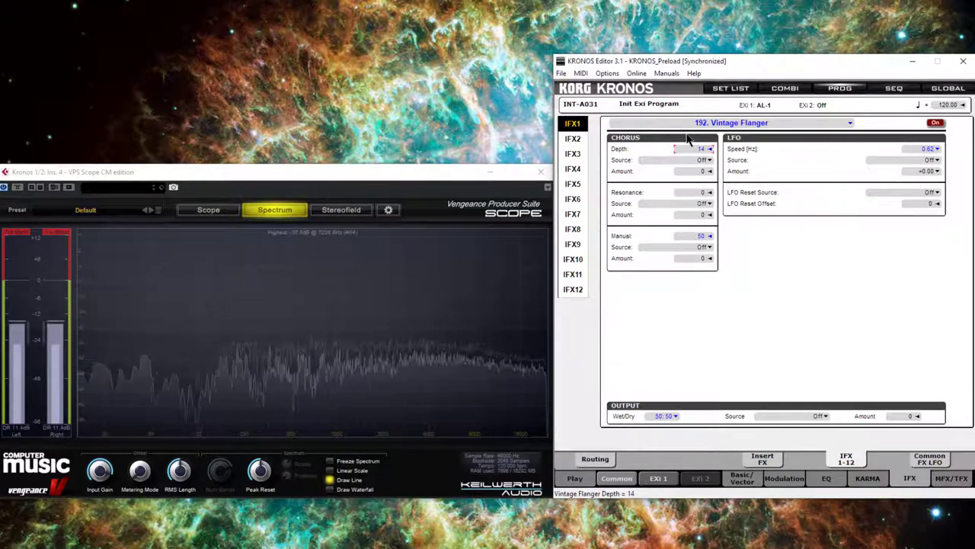
left_click_drag(689, 139, 693, 129)
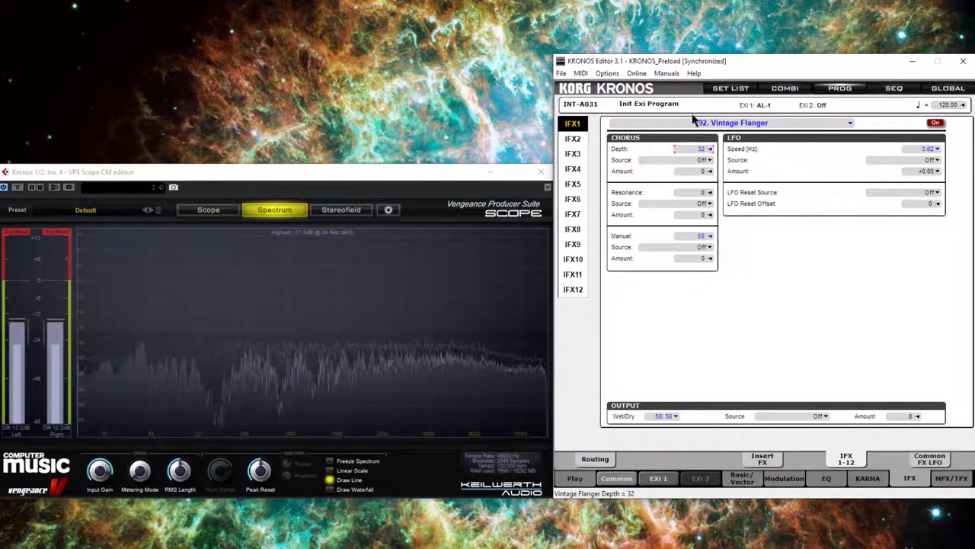
left_click_drag(694, 120, 698, 99)
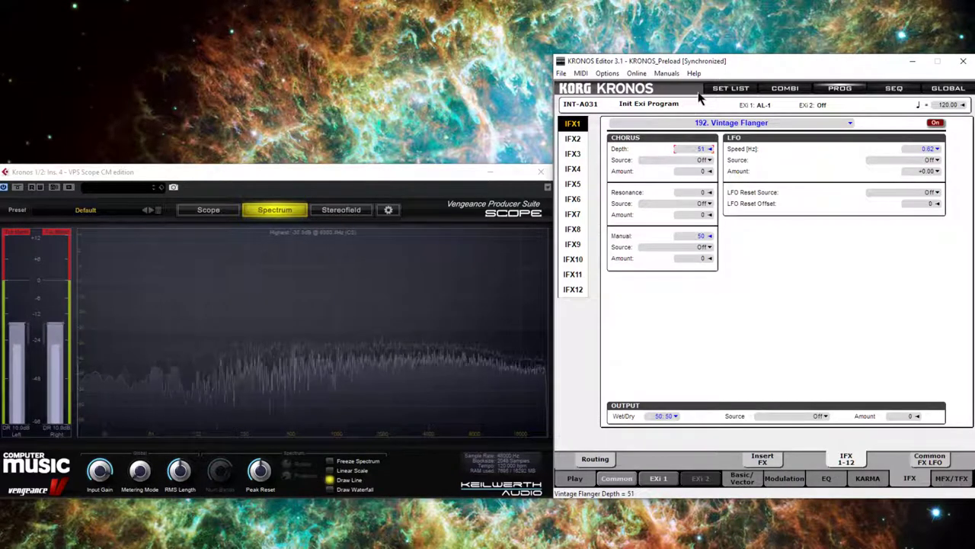
left_click_drag(699, 97, 774, 262)
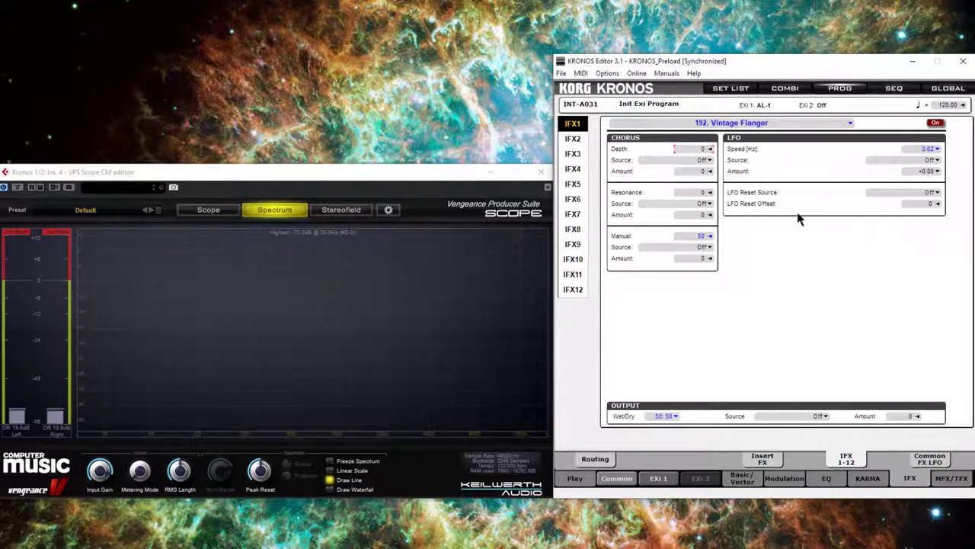
Step: Set the Vintage Flanger's LFO Reset Source to Gate1
left_click(937, 192)
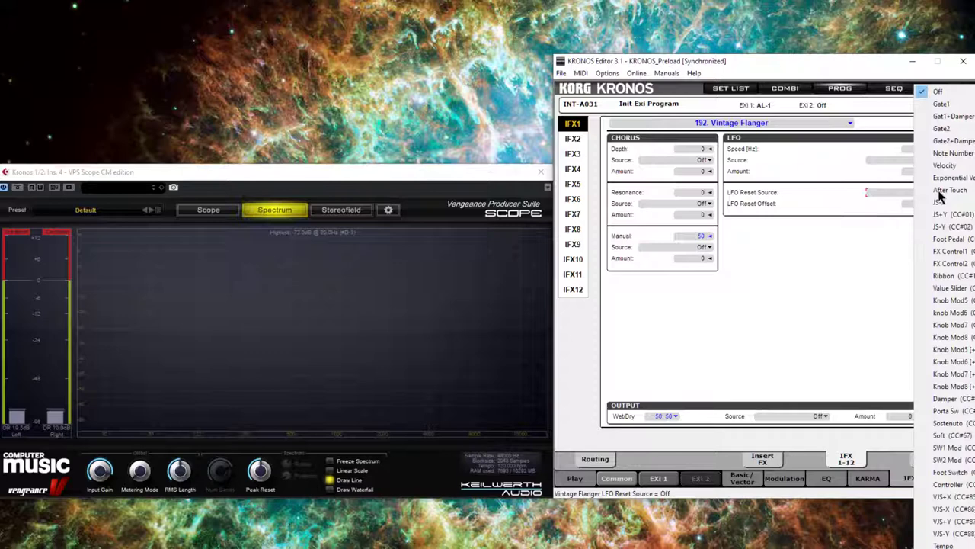
left_click(958, 105)
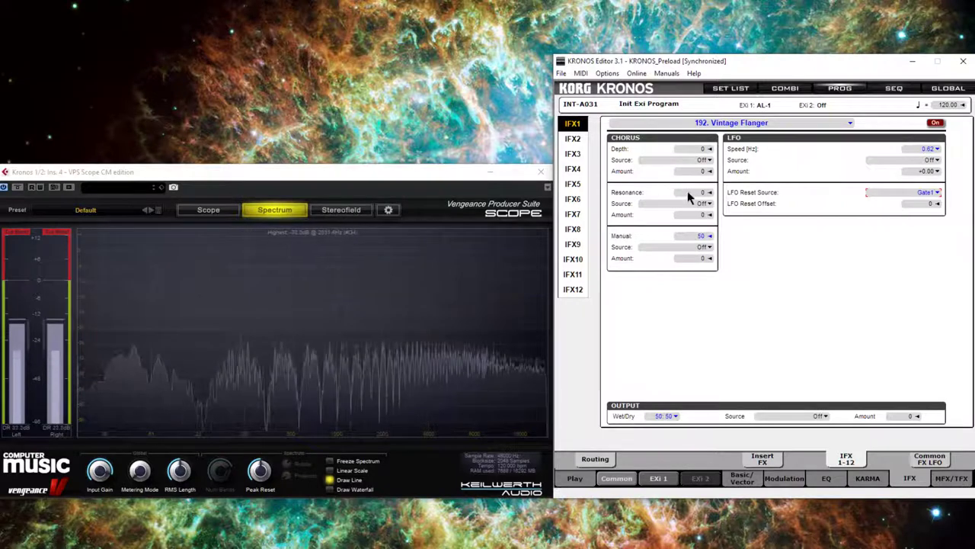
Step: Raise the flanger Resonance to 40 and the Output Wet/Dry mix to 67:33
scroll(688, 194, "up", 2)
left_click_drag(688, 193, 693, 157)
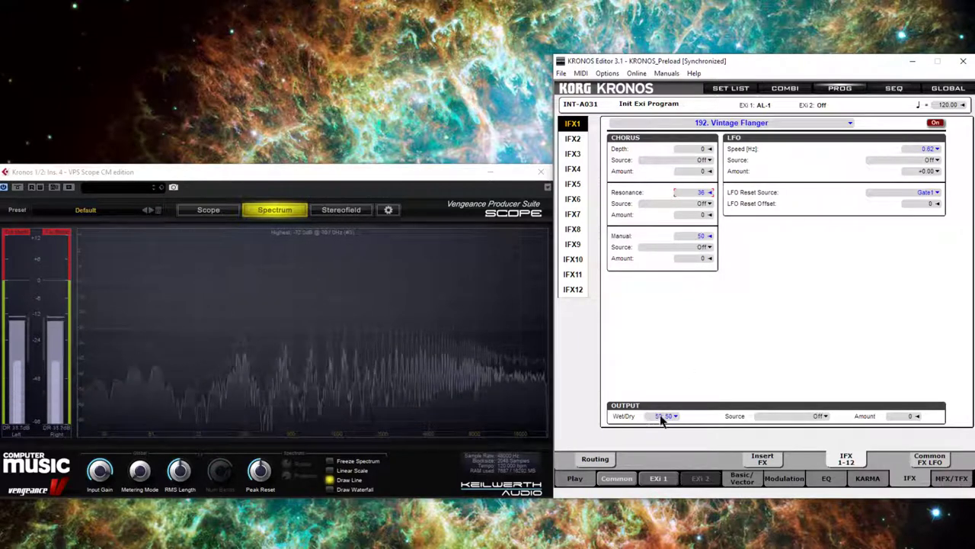
left_click(660, 416)
left_click_drag(689, 190, 691, 193)
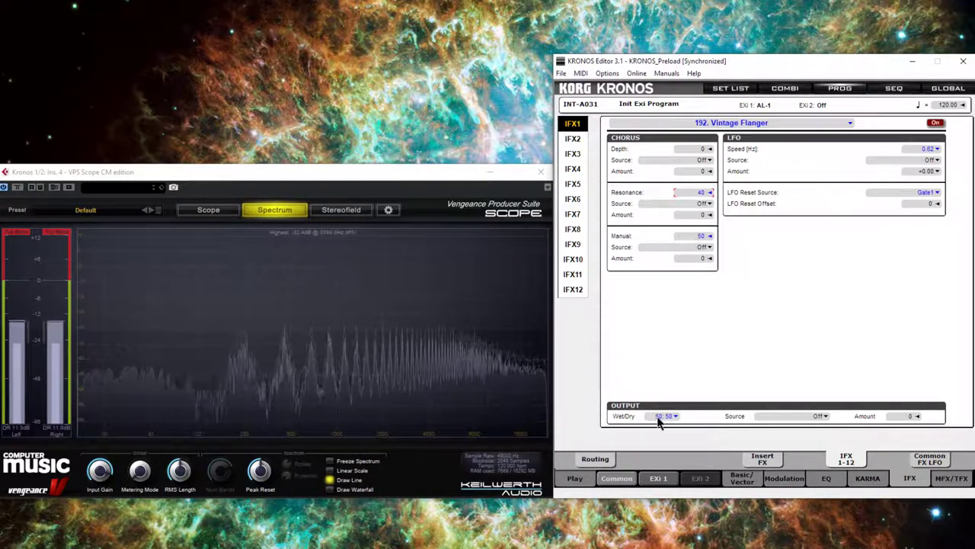
mouse_move(659, 422)
left_mouse_down()
mouse_move(656, 399)
mouse_move(676, 416)
mouse_move(674, 425)
mouse_move(653, 424)
mouse_move(663, 422)
left_mouse_up()
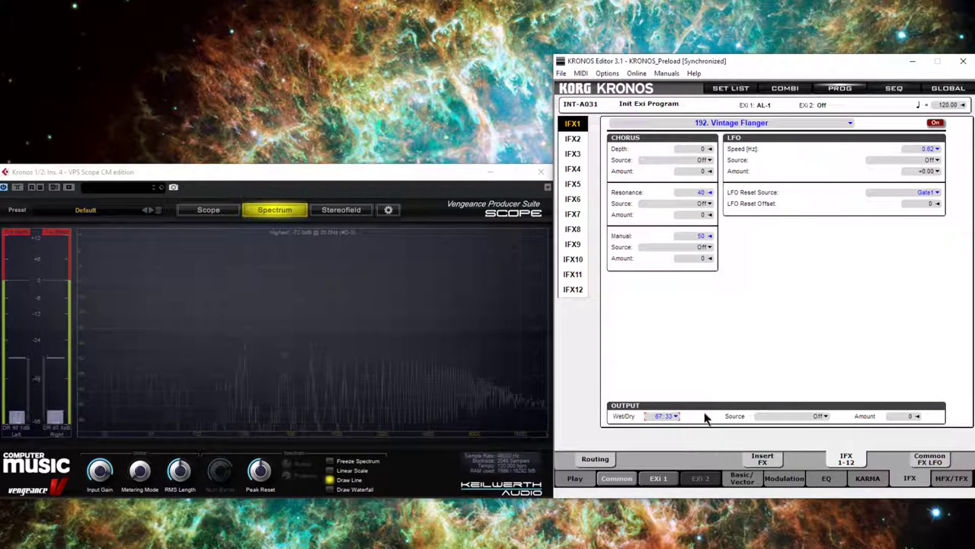
Step: Set VJS+Y (CC#87) as the source for Resonance and Wet/Dry, with Wet/Dry amount +17
left_click(708, 203)
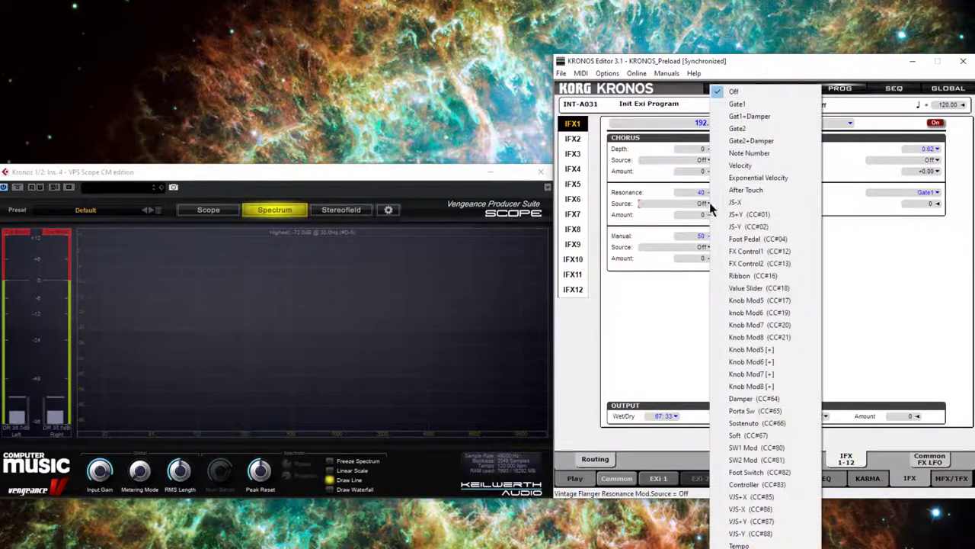
left_click(775, 524)
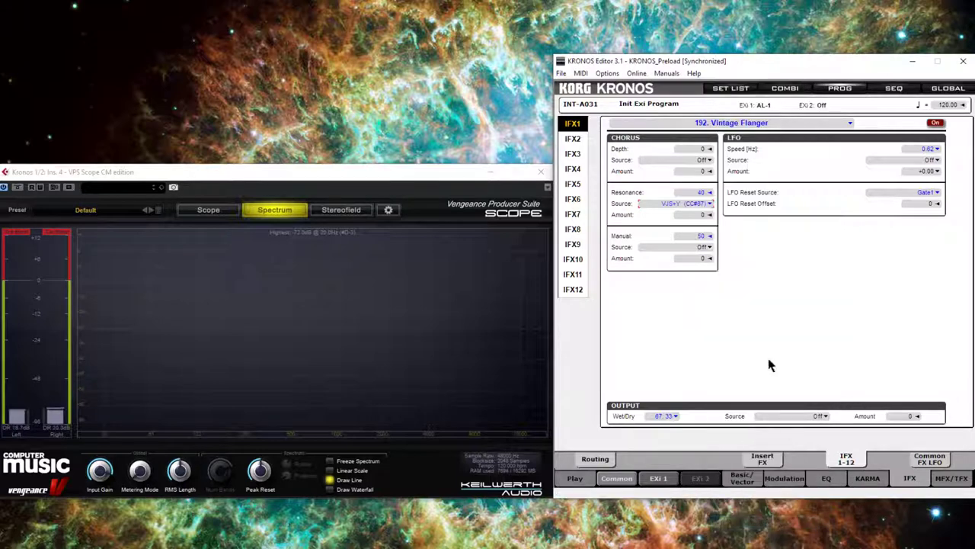
left_click(826, 416)
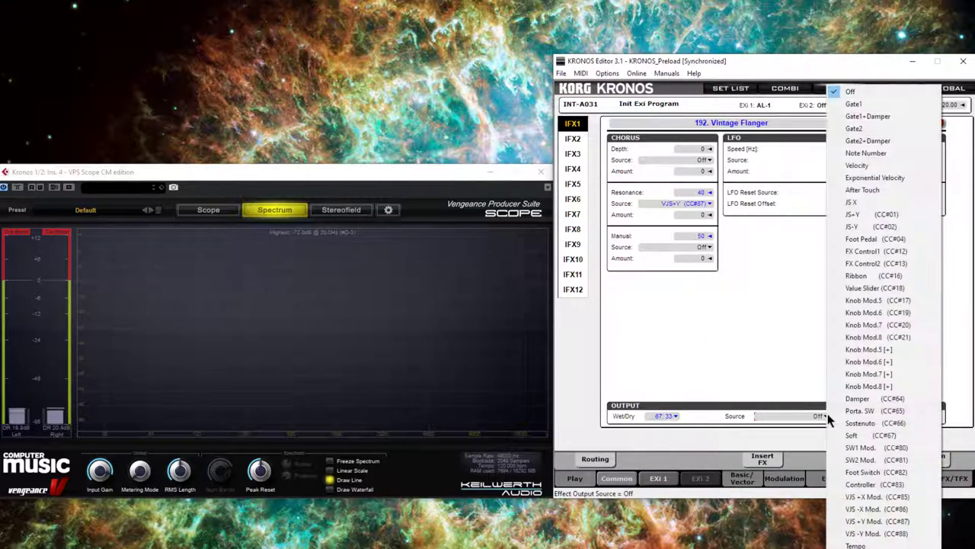
left_click(876, 521)
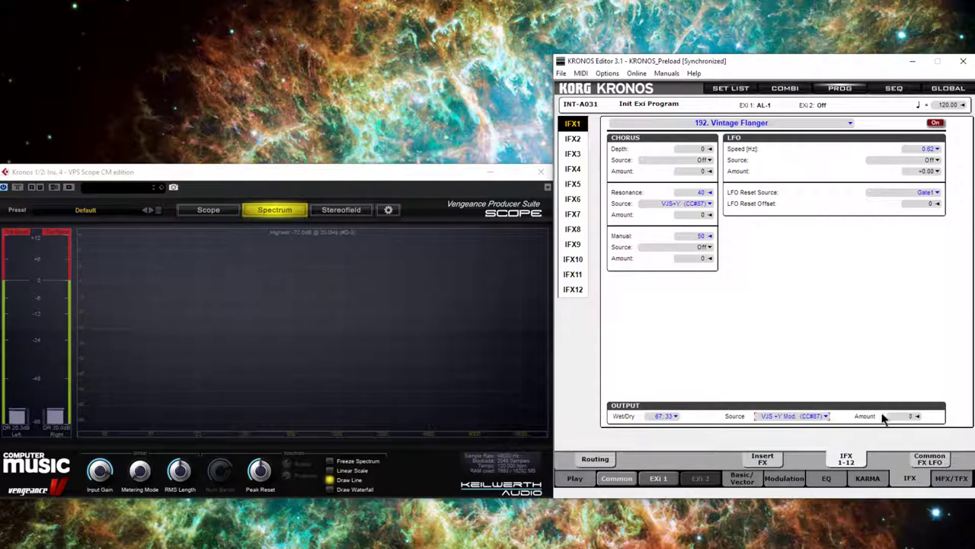
mouse_move(881, 416)
left_mouse_down()
mouse_move(910, 414)
mouse_move(890, 394)
mouse_move(887, 403)
left_mouse_up()
Step: Return Wet/Dry to 50:50 and Resonance to 0, and set the Resonance modulation amount to +40
left_click_drag(662, 420, 701, 435)
left_click_drag(701, 195, 694, 177)
key("Up")
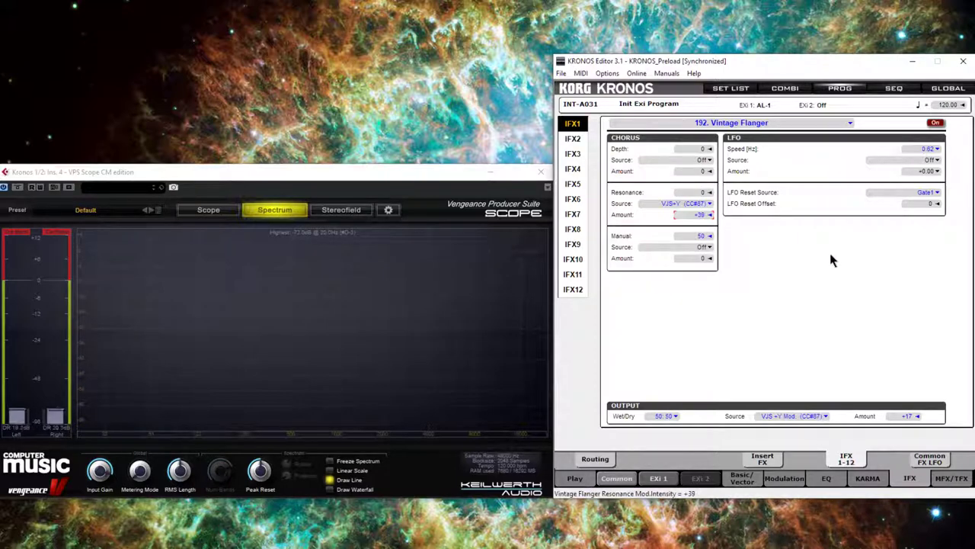
key("Up")
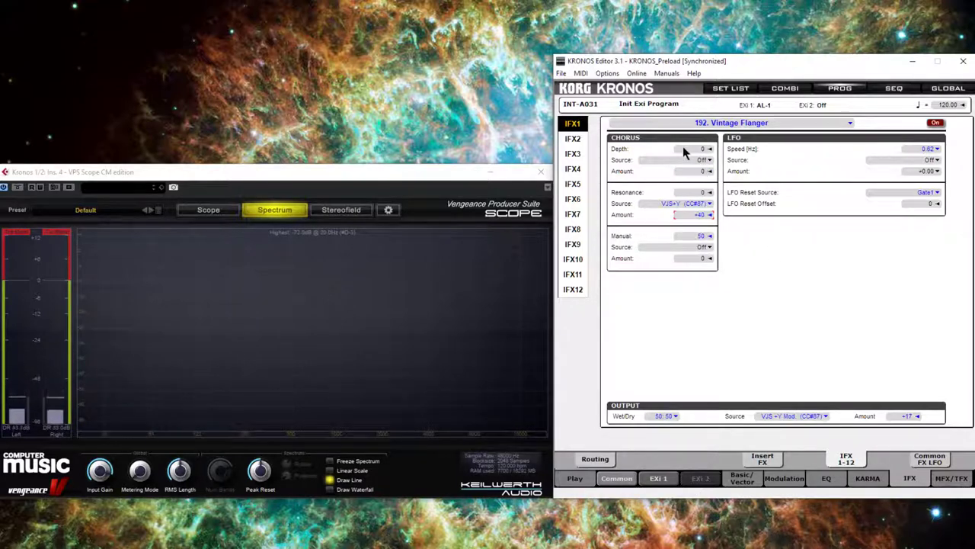
Step: Leave the LFO speed source Off after trying VJS+X, and modulate Manual from VJS+X (CC#85)
left_click(935, 160)
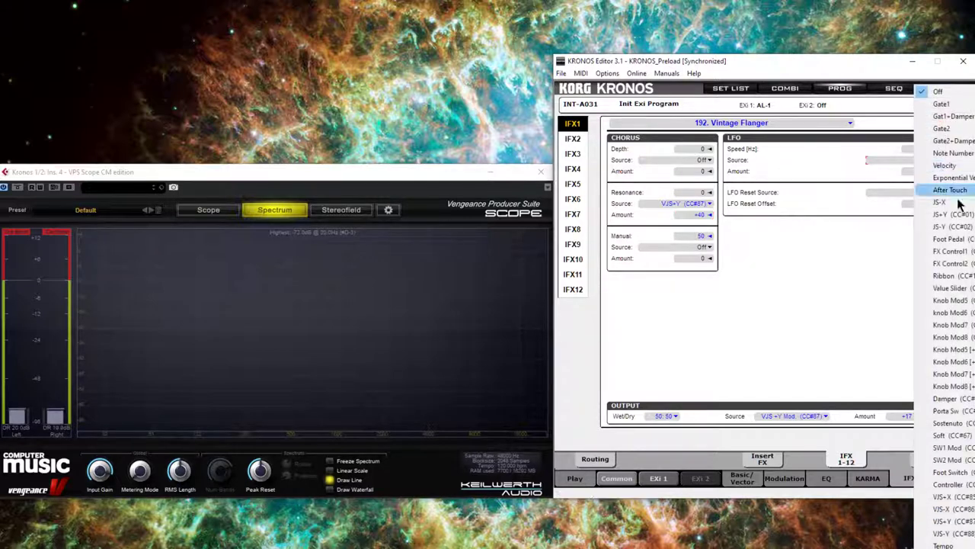
left_click(948, 496)
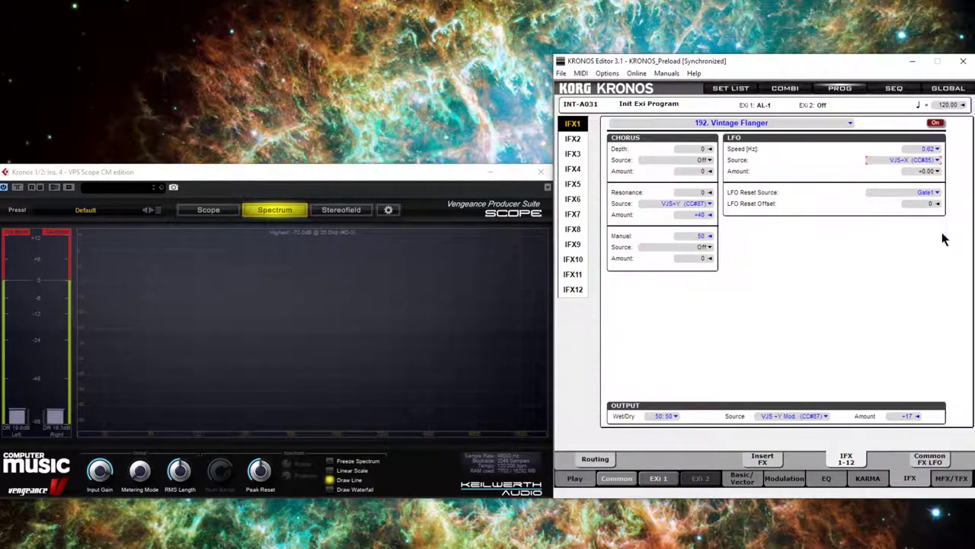
left_click(939, 161)
left_click(945, 93)
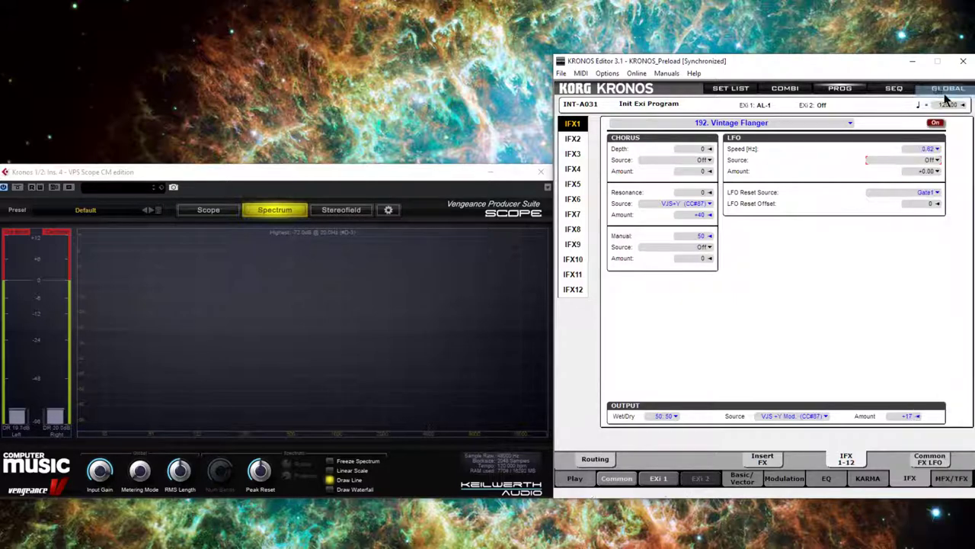
left_click(708, 247)
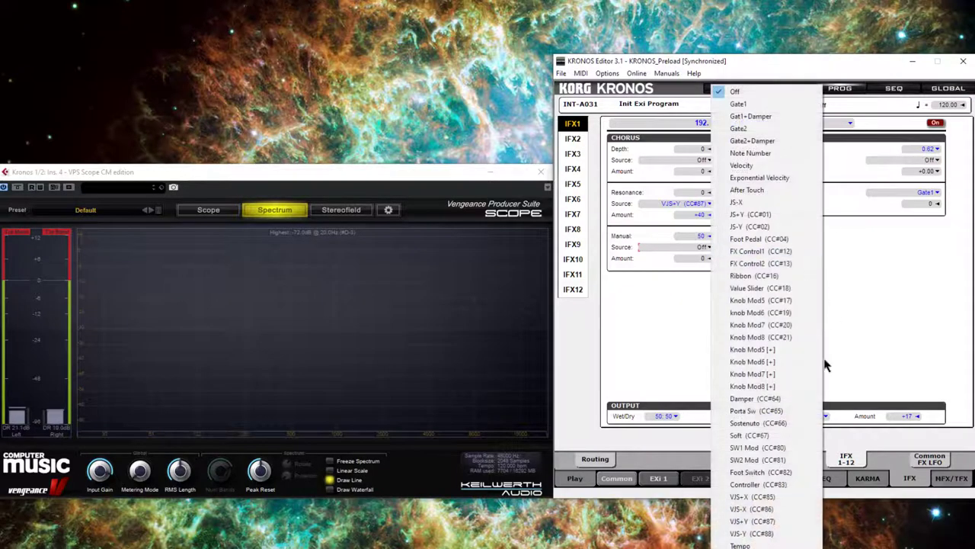
left_click(789, 500)
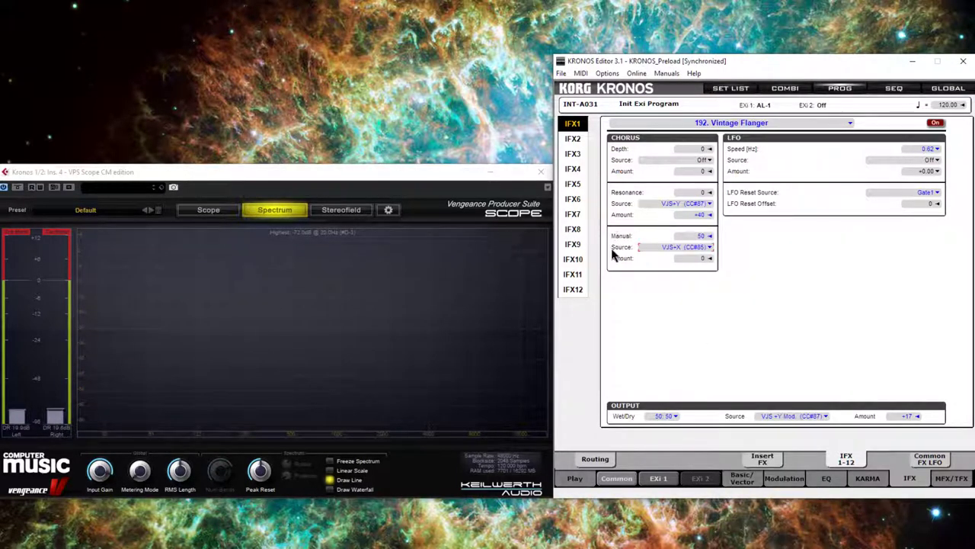
Step: Disable Vector Volume Control and set the VJS X Mode to Positive on the Vector Control page
left_click(740, 480)
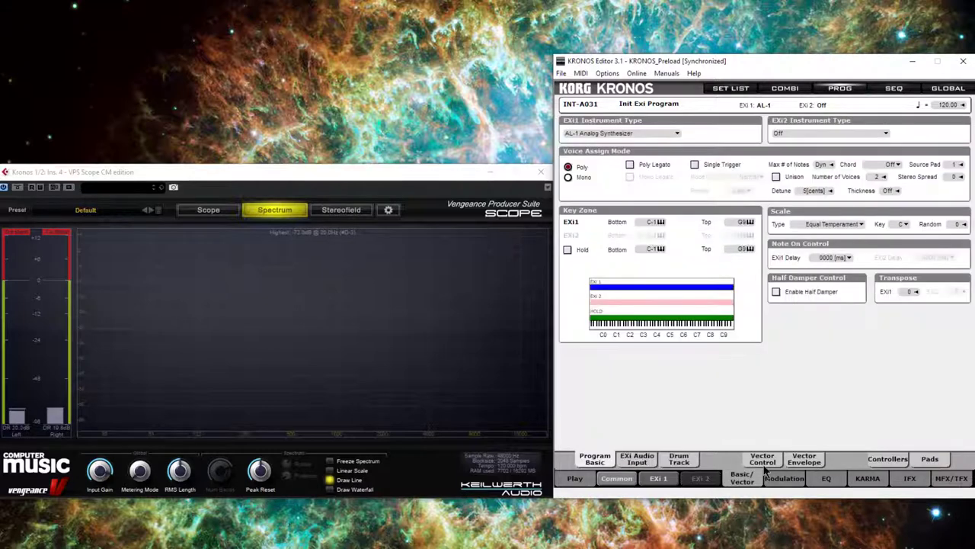
left_click(763, 461)
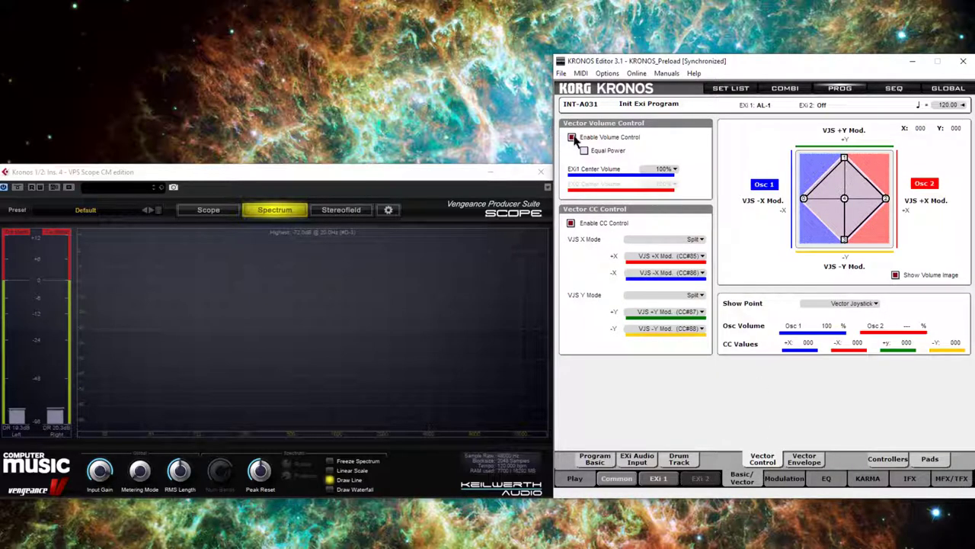
left_click(573, 138)
left_click(702, 240)
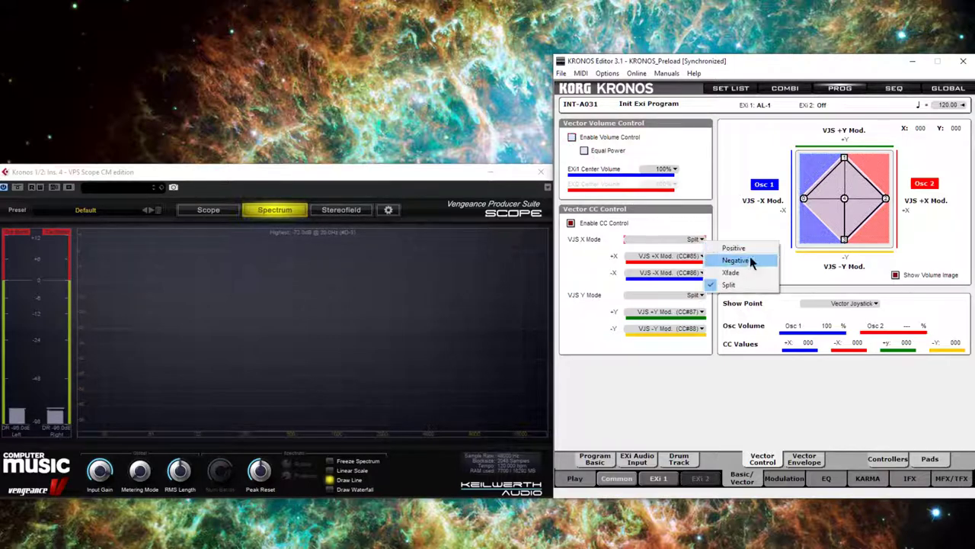
left_click(728, 248)
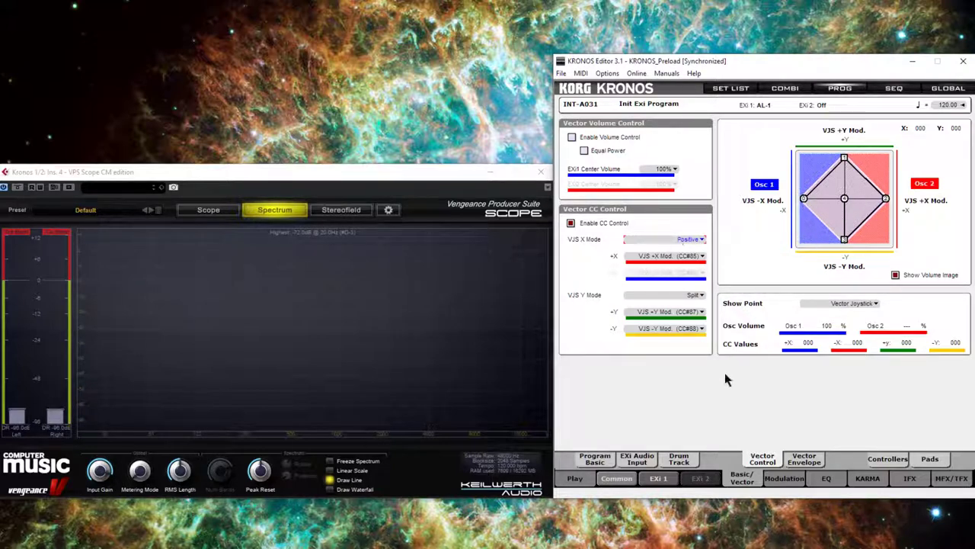
Step: Switch the vector envelope on with its loop repeat set to Off
left_click(806, 459)
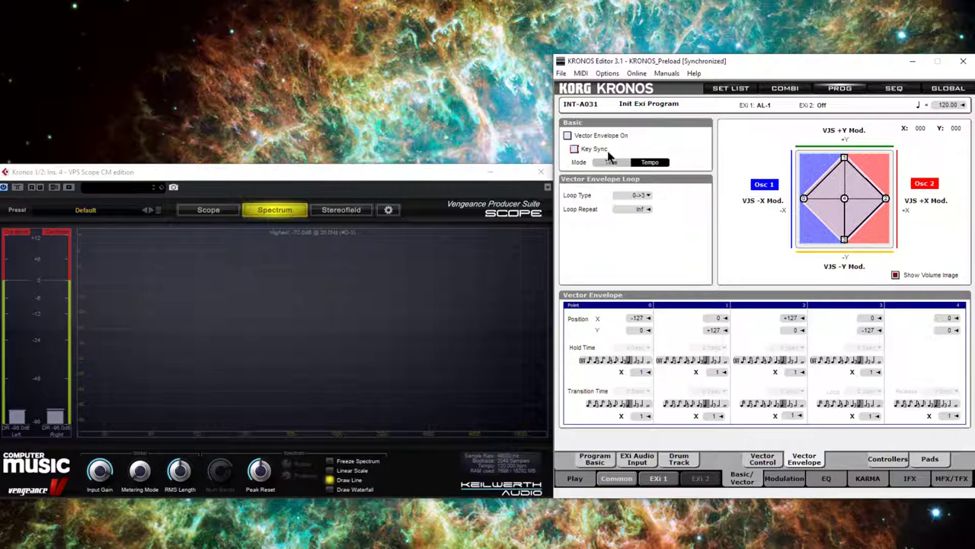
left_click(568, 135)
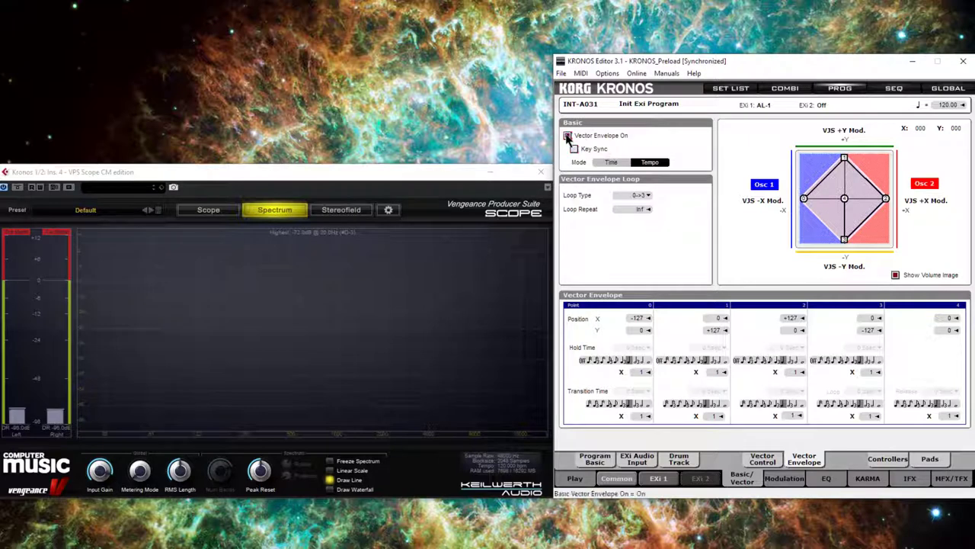
left_click(633, 207)
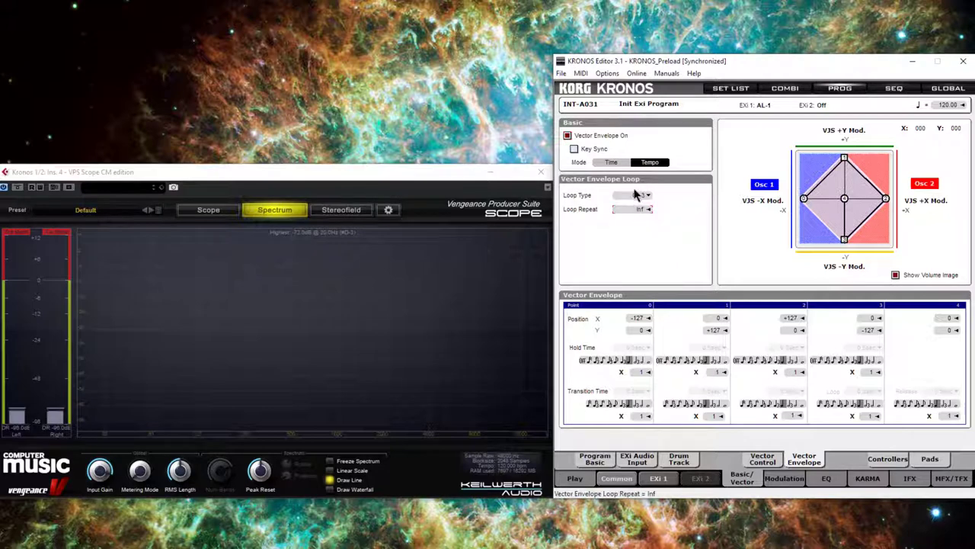
left_click_drag(631, 110, 630, 212)
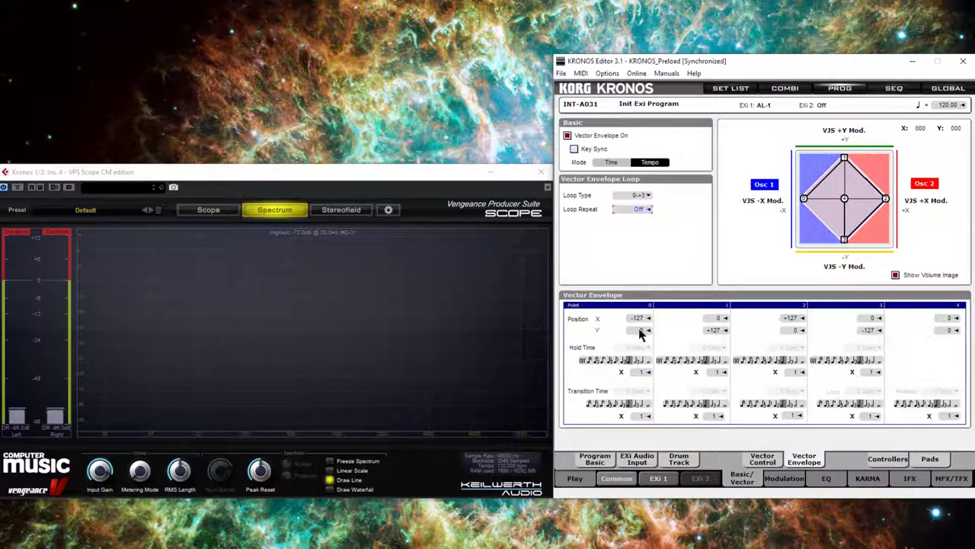
Step: Set the Y position of envelope points 1 and 3 to 0
left_click(716, 331)
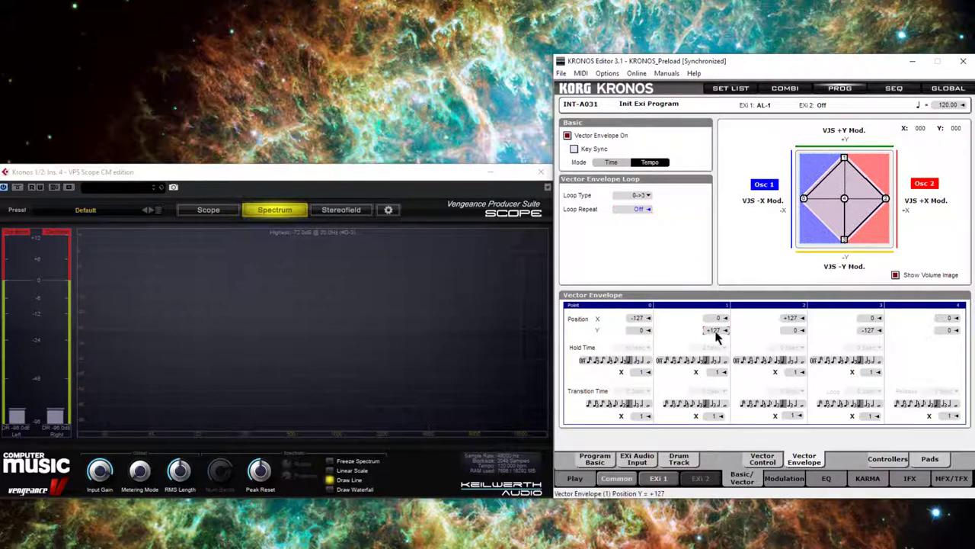
type("0")
key("Return")
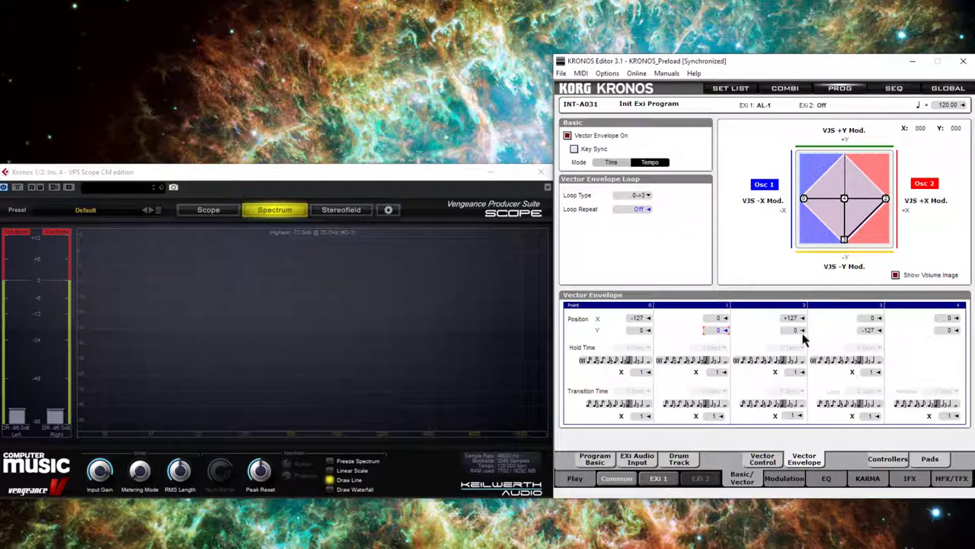
left_click(867, 332)
type("0")
key("Return")
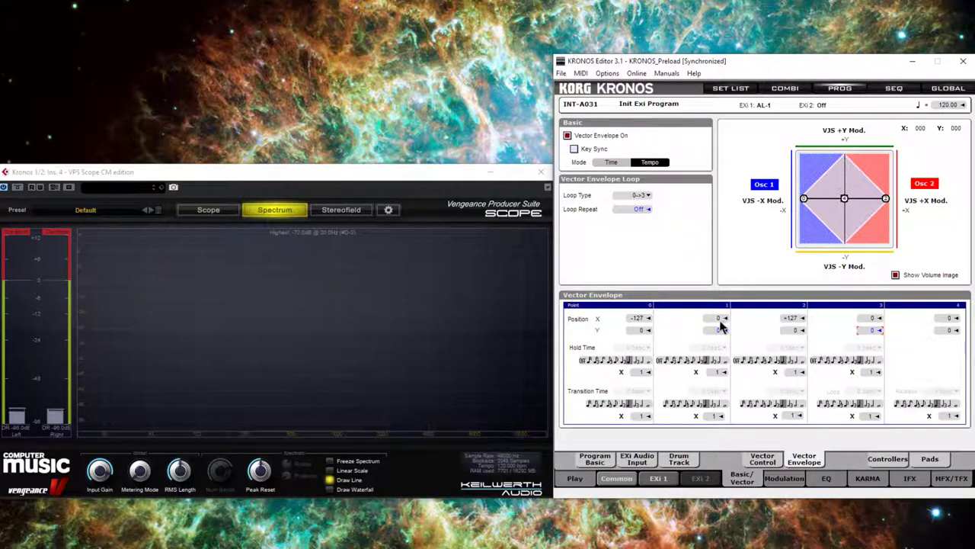
Step: Move point 1 to X +127 and points 2, 3 and 4 to X -127
left_click_drag(717, 321, 738, 92)
left_click(789, 317)
type("-93")
key("Return")
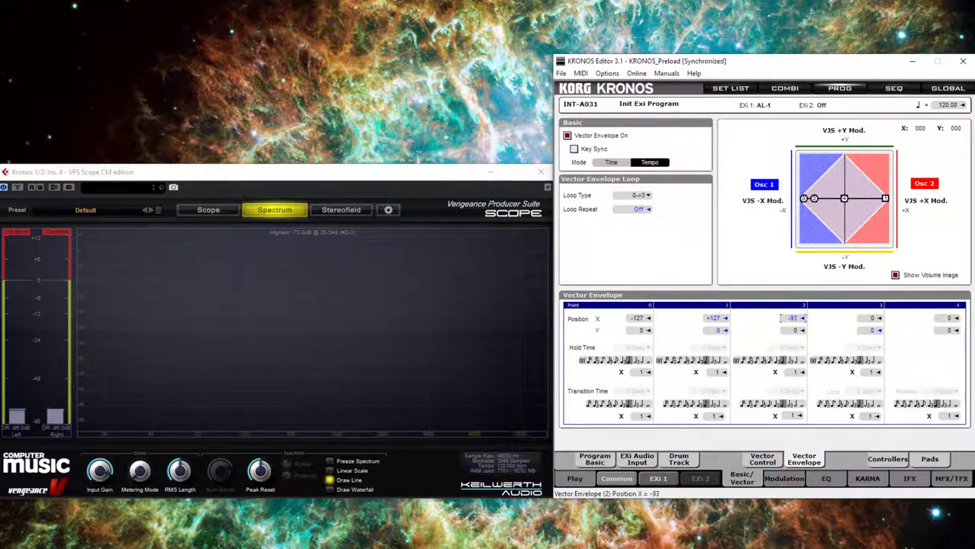
left_click_drag(797, 320, 797, 339)
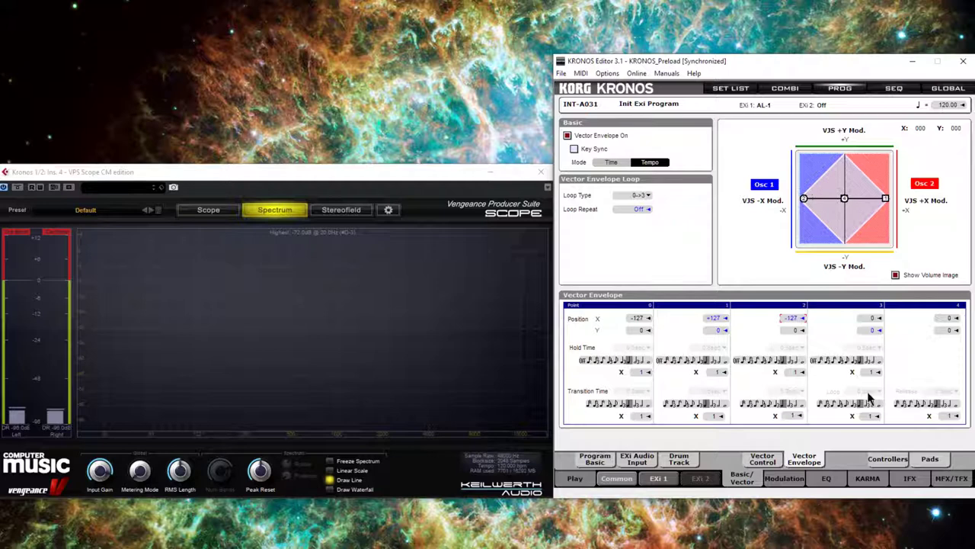
left_click_drag(868, 323, 866, 495)
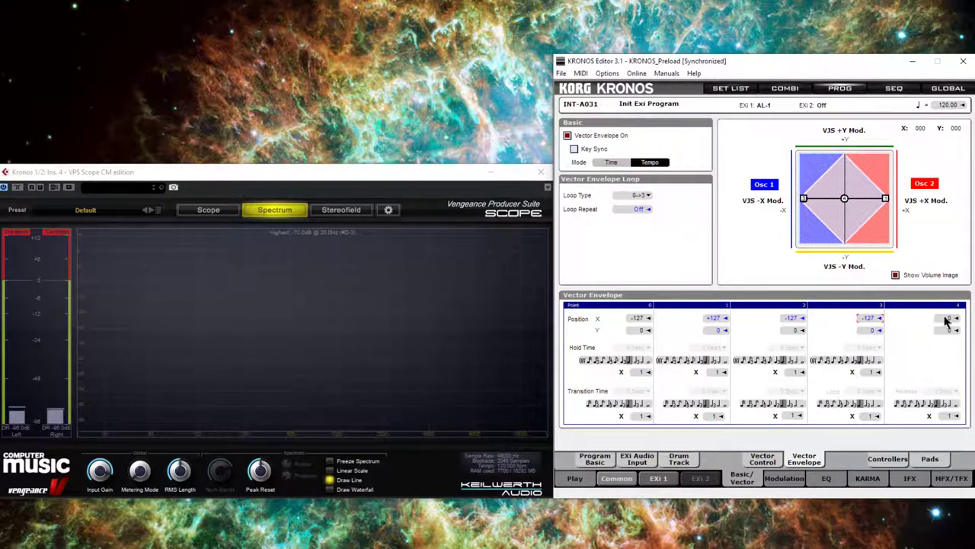
left_click_drag(947, 319, 895, 404)
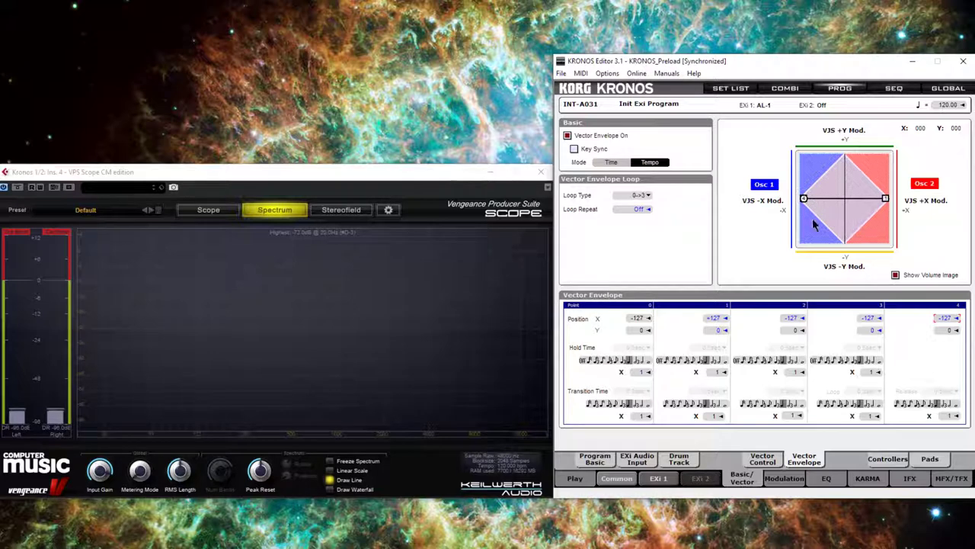
Step: Time the vector envelope in seconds, with 0ms hold for points 0–3 and an instant point-0 transition
left_click(608, 162)
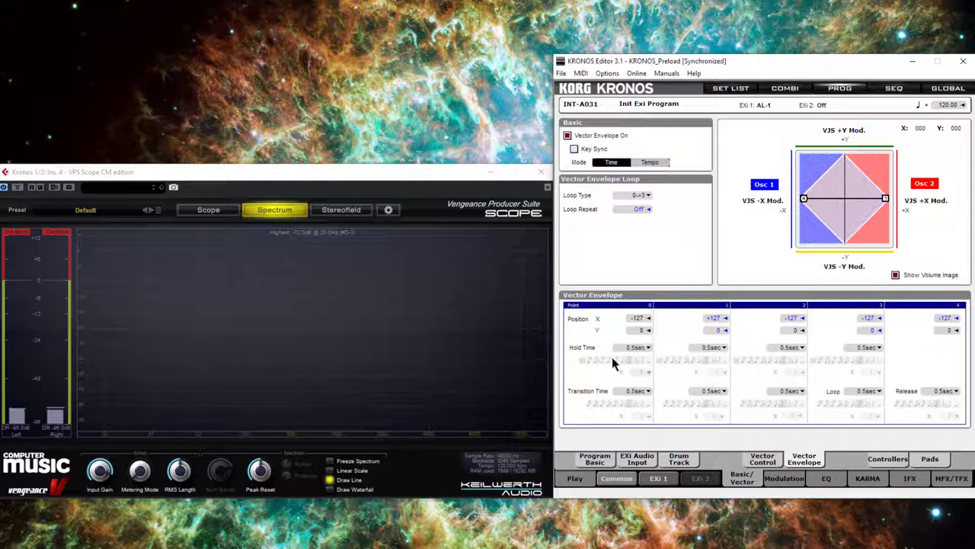
left_click_drag(634, 351, 663, 369)
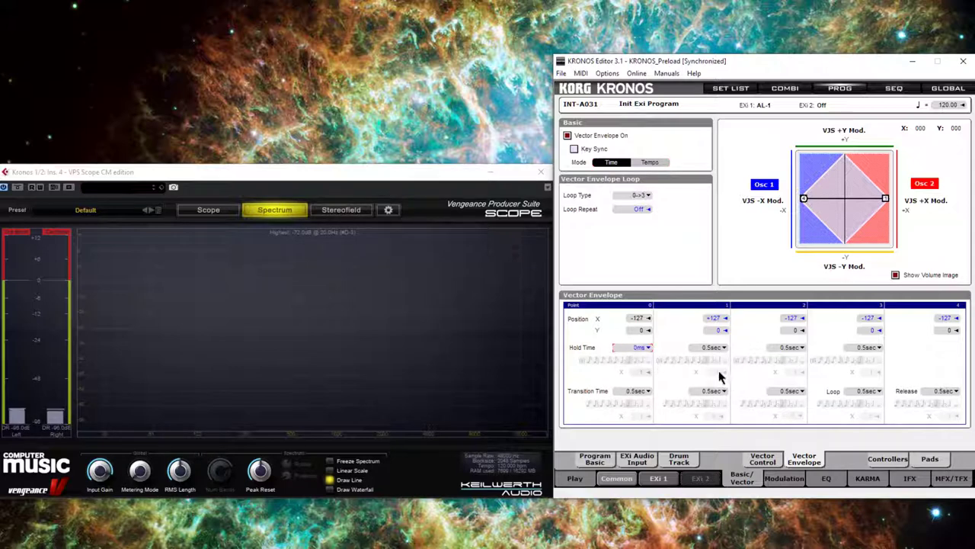
left_click_drag(711, 348, 708, 504)
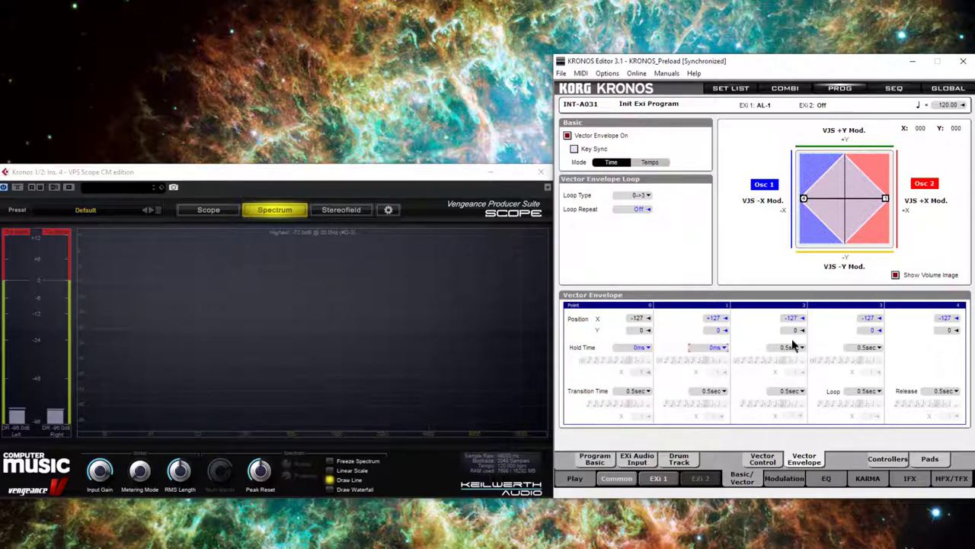
left_click_drag(793, 347, 793, 427)
left_click_drag(876, 349, 866, 466)
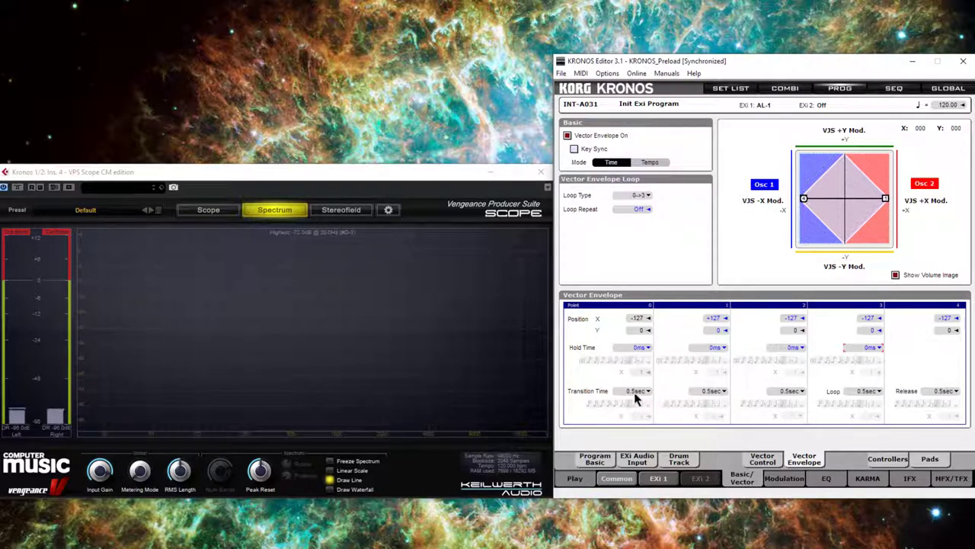
left_click_drag(636, 395, 636, 429)
Step: Set the tempo to 170
double_click(948, 104)
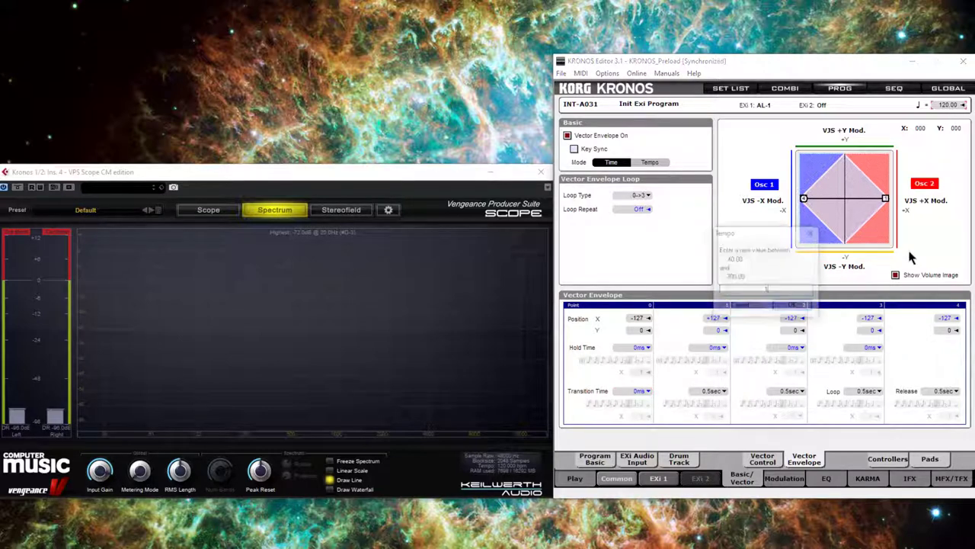
type("170")
key("Return")
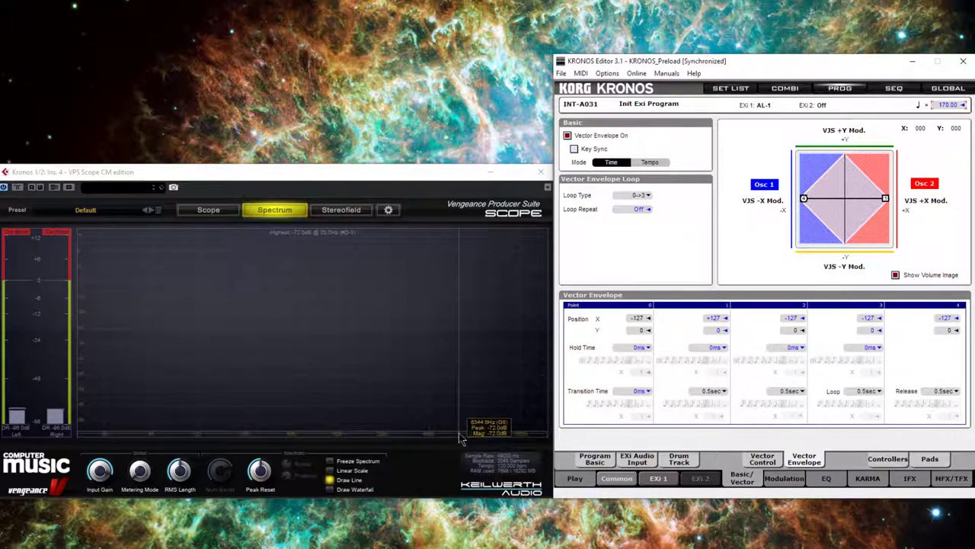
key("alt+Tab")
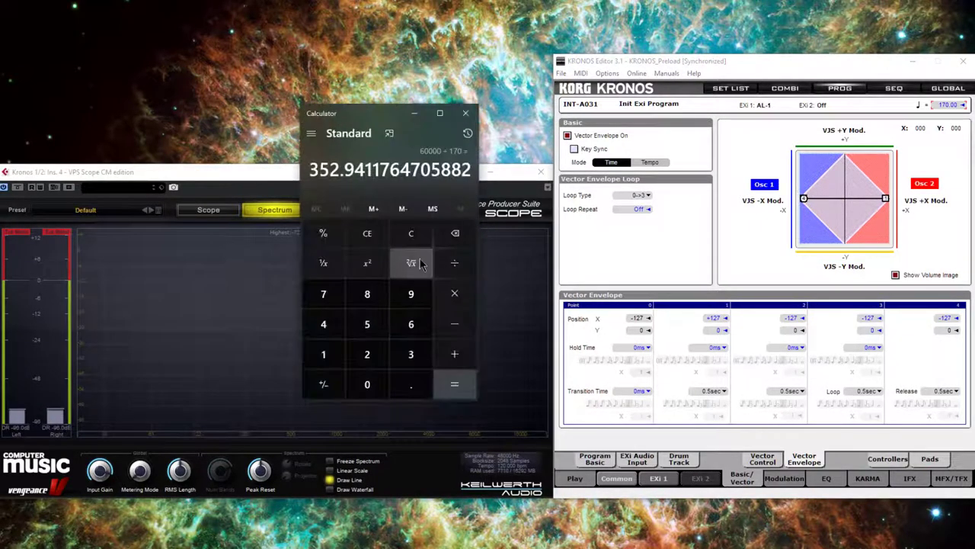
Step: Double the 352.94 ms beat length three times to reach 2,823.53 ms
left_click(455, 294)
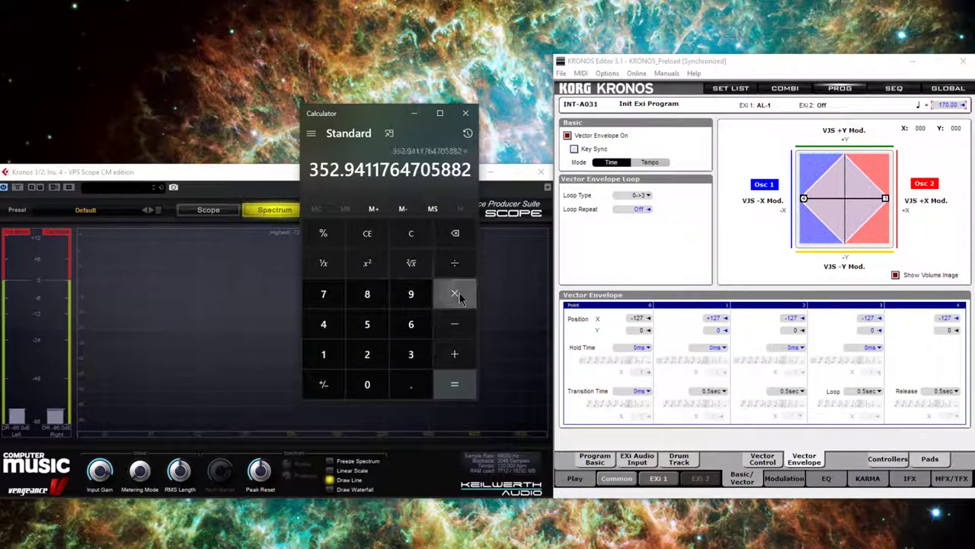
left_click(368, 354)
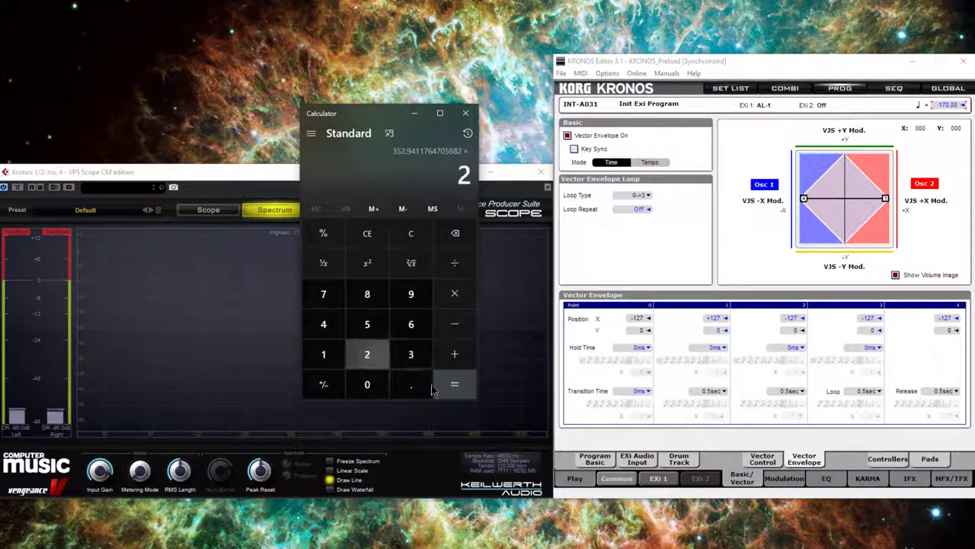
left_click(455, 385)
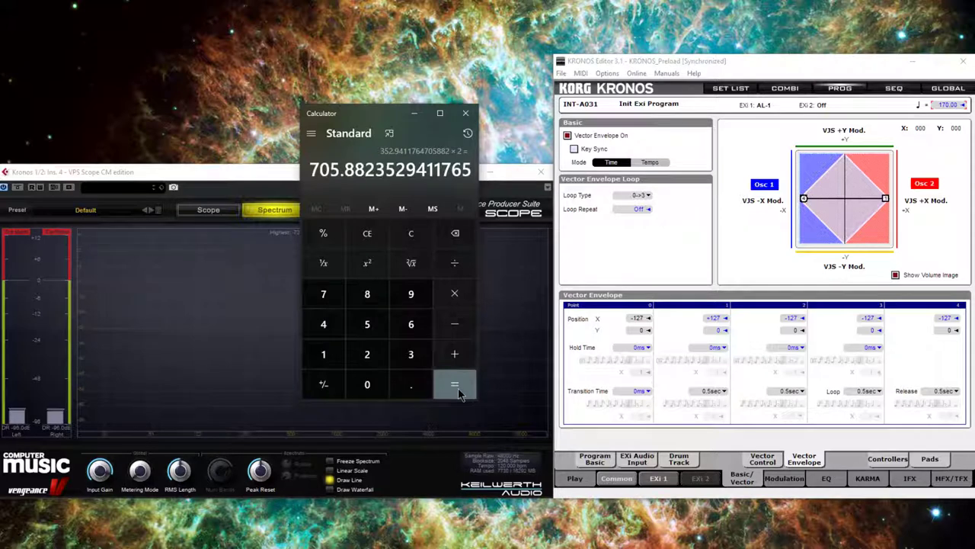
left_click(454, 385)
left_click(458, 391)
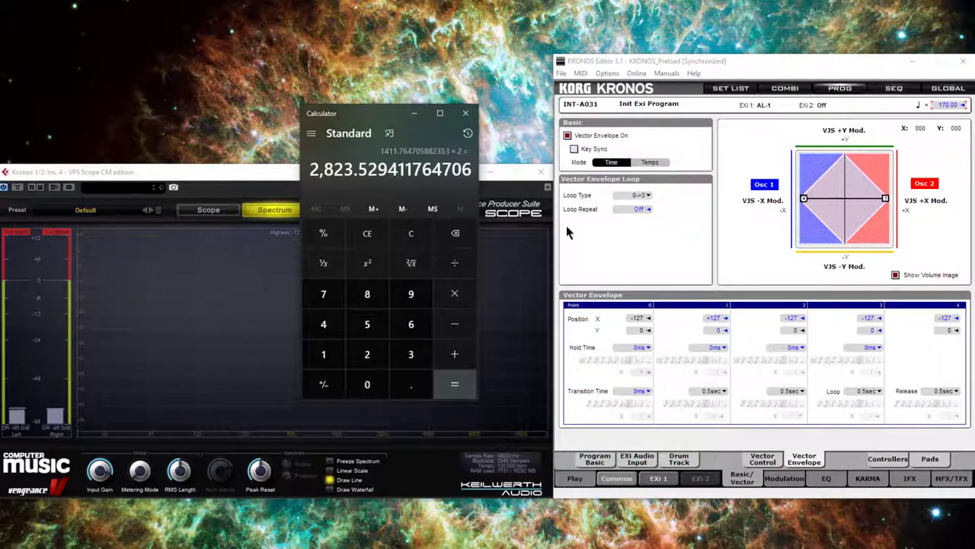
Step: Set point 1's transition time to 2.8sec and minimize the Calculator
left_click_drag(709, 400, 718, 374)
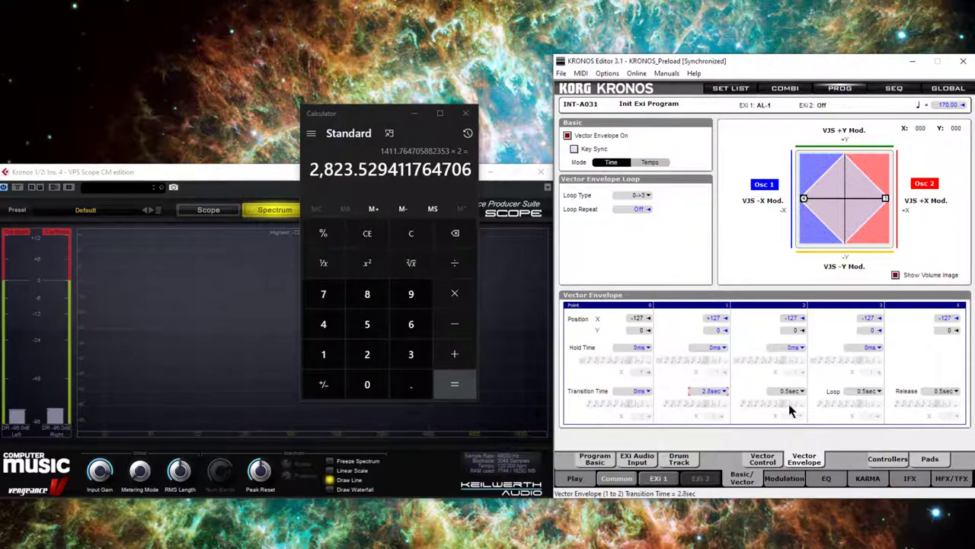
left_click(414, 112)
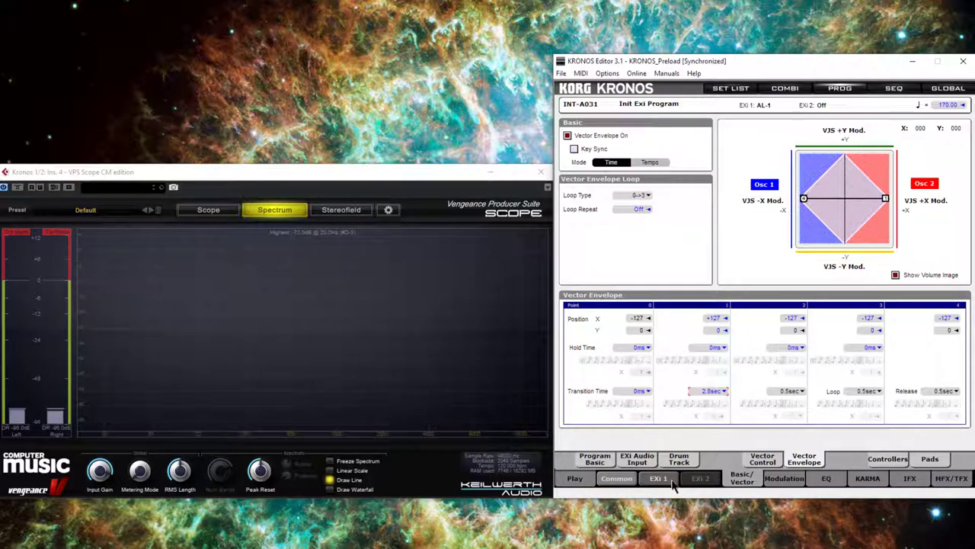
Step: Switch the Vintage Flanger off, set the noise level to 0 and OSC 1 level to 20
left_click(903, 478)
left_click(936, 123)
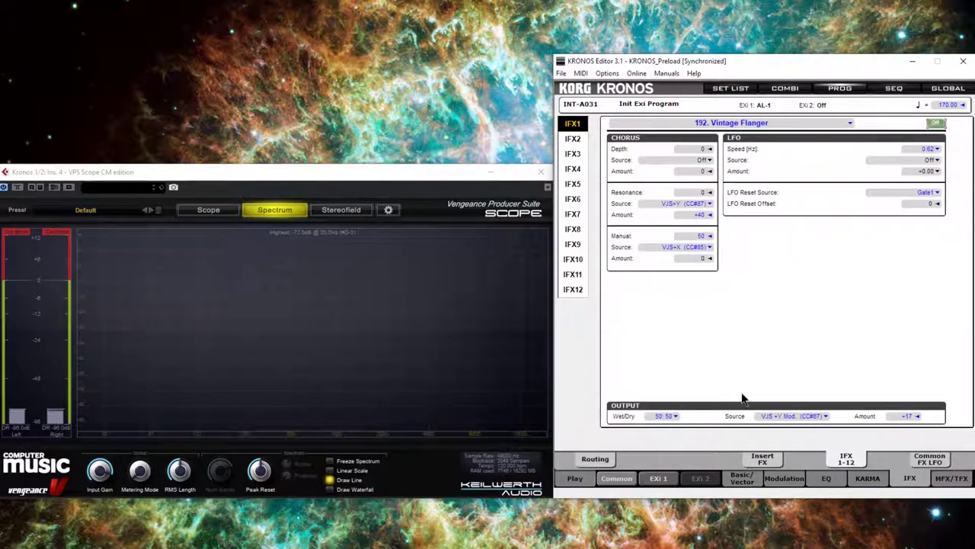
left_click(658, 479)
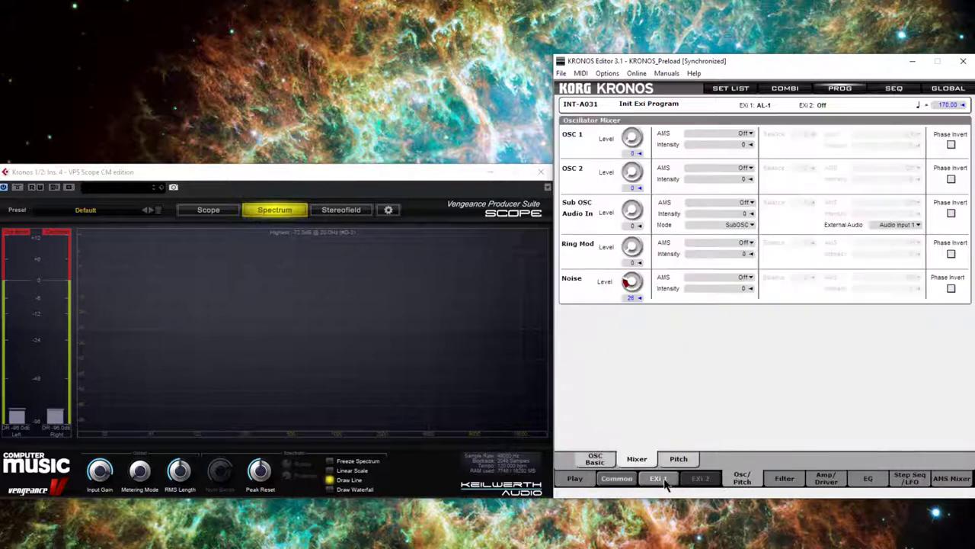
left_click_drag(639, 290, 637, 462)
left_click_drag(645, 143, 639, 112)
Step: Modulate OSC 1 pitch from VJS +X Mod via AMS 1 and raise its intensity
left_click(679, 458)
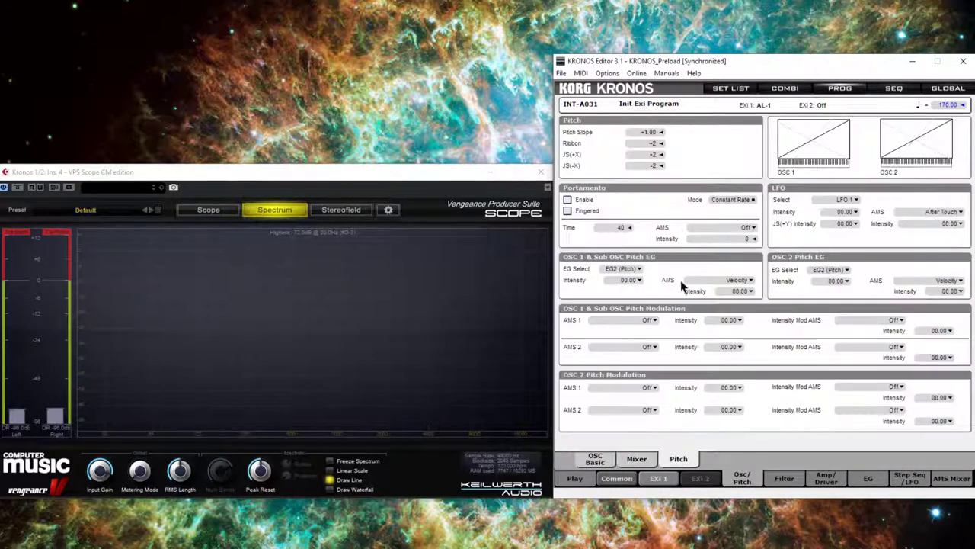
left_click(657, 322)
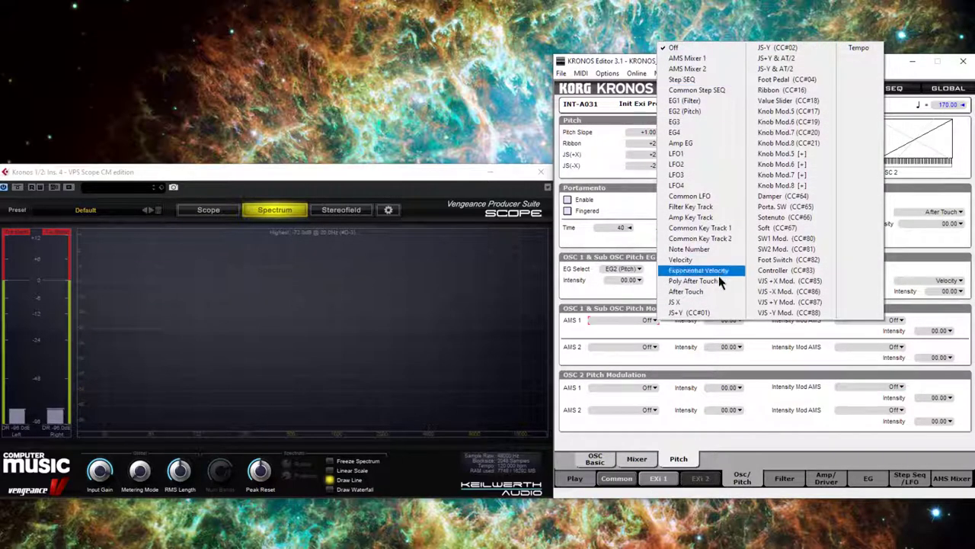
left_click(789, 281)
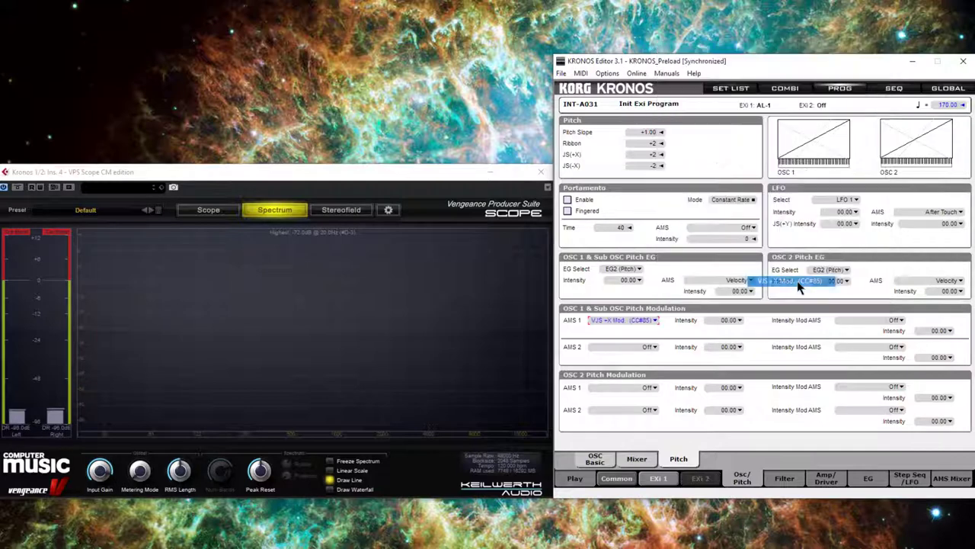
left_click_drag(723, 322, 724, 285)
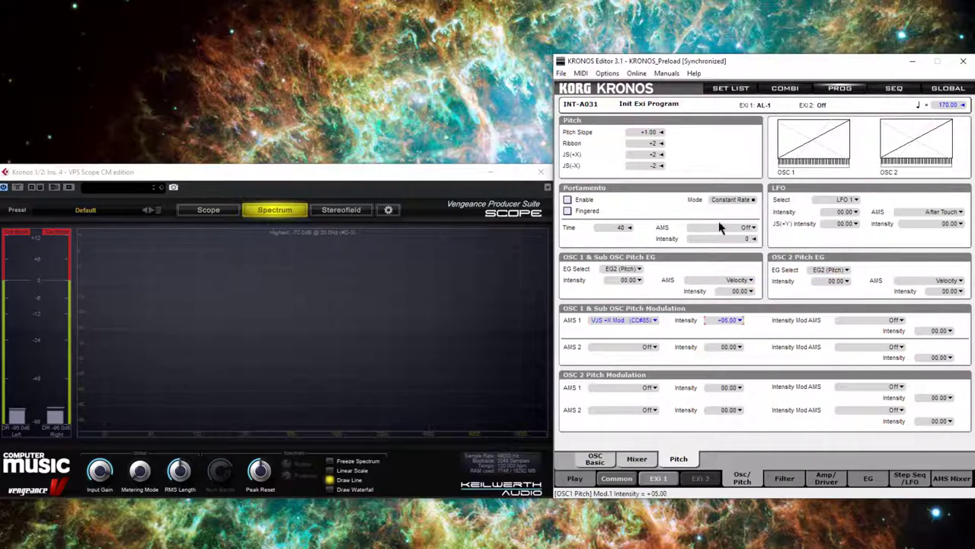
left_click_drag(719, 227, 721, 184)
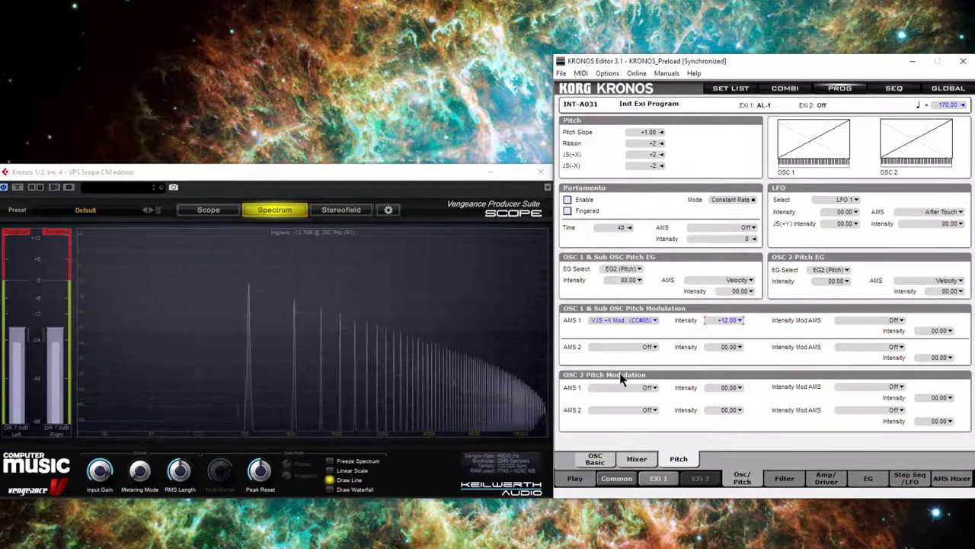
Step: Return the pitch modulation intensity to 00.00 and set the AMS 1 source to Off
left_click_drag(724, 320, 753, 354)
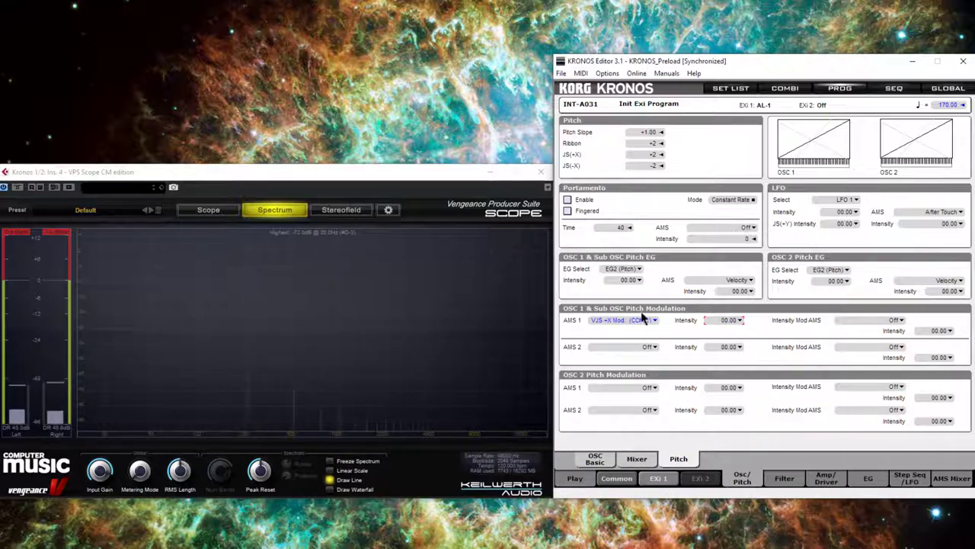
left_click(652, 321)
left_click(693, 48)
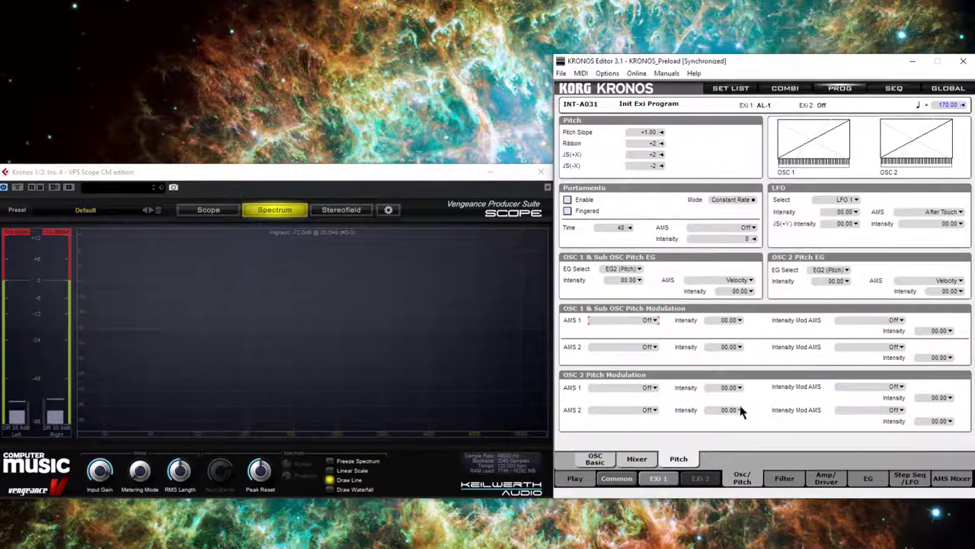
Step: Turn the IFX1 Vintage Flanger on with Manual at 1 and its VJS+X amount at +100
left_click(637, 459)
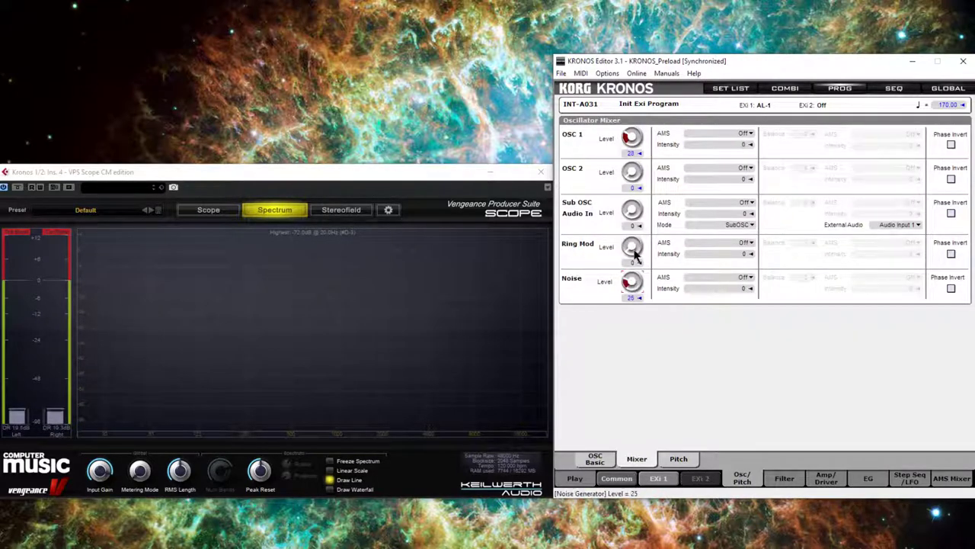
left_click(622, 480)
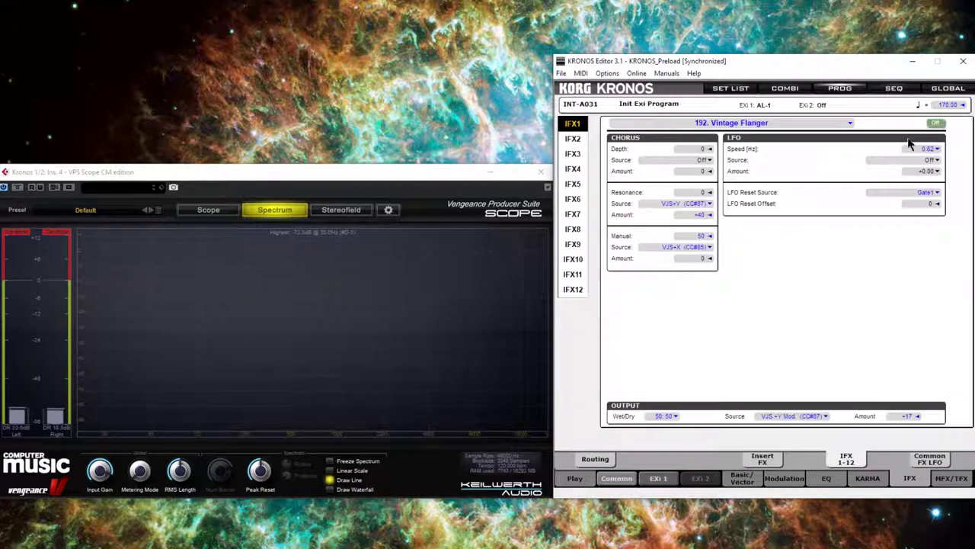
left_click(936, 123)
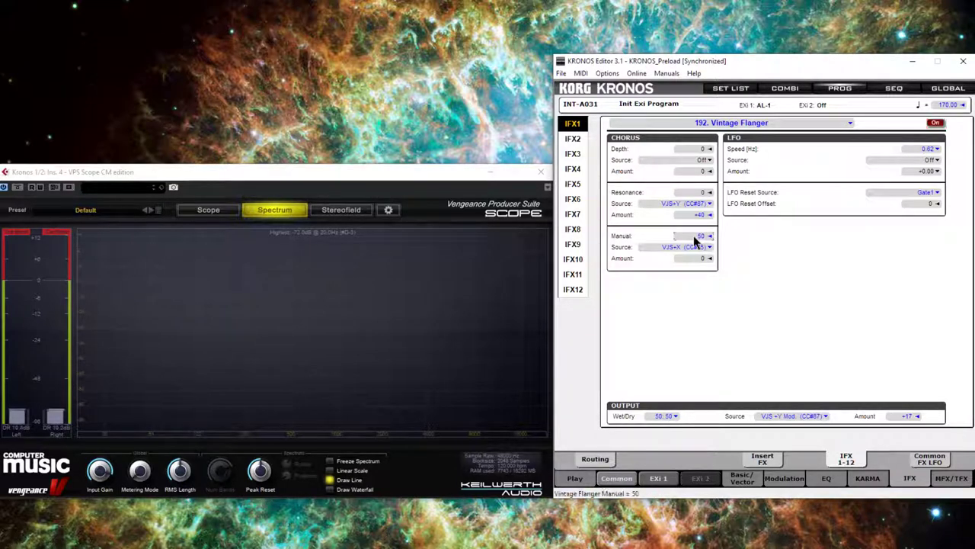
left_click_drag(694, 241, 661, 87)
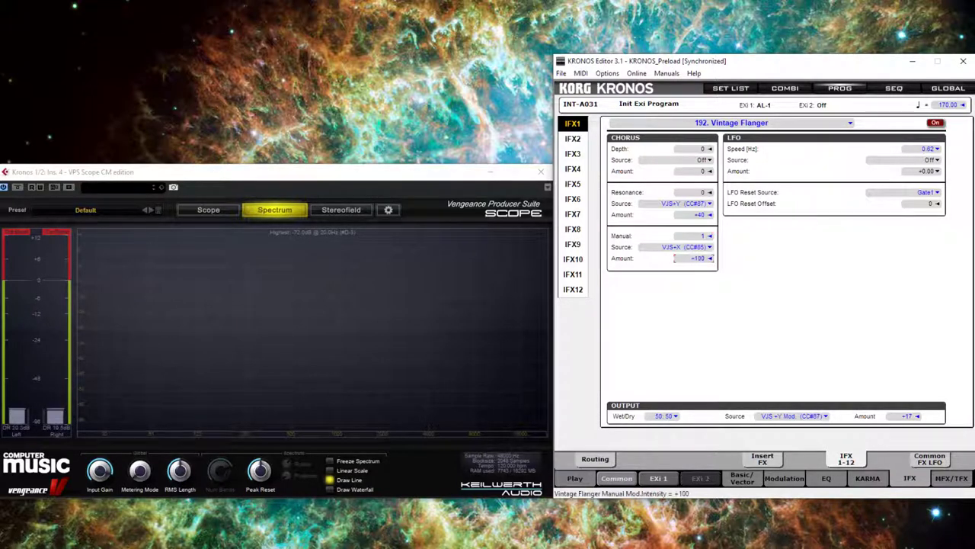
left_click(697, 259)
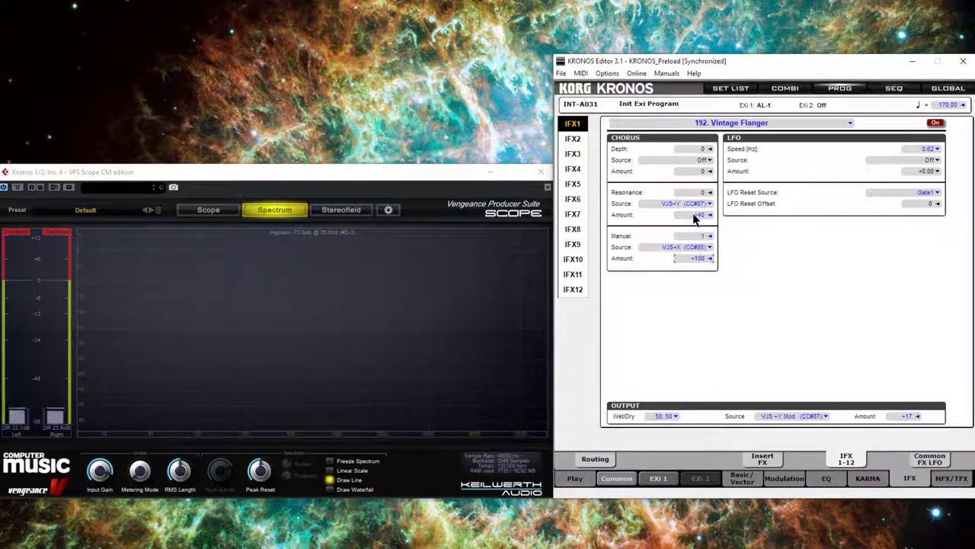
Step: Set EXi 1's AMS Mixer 1 type to Smoothing, leaving Attack and Decay at 0
left_click(666, 481)
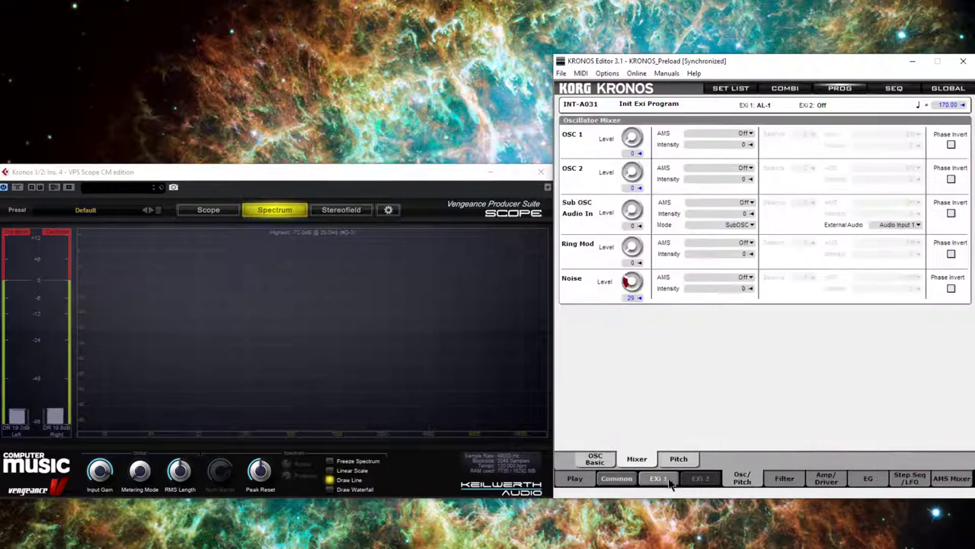
left_click(944, 474)
left_click(613, 133)
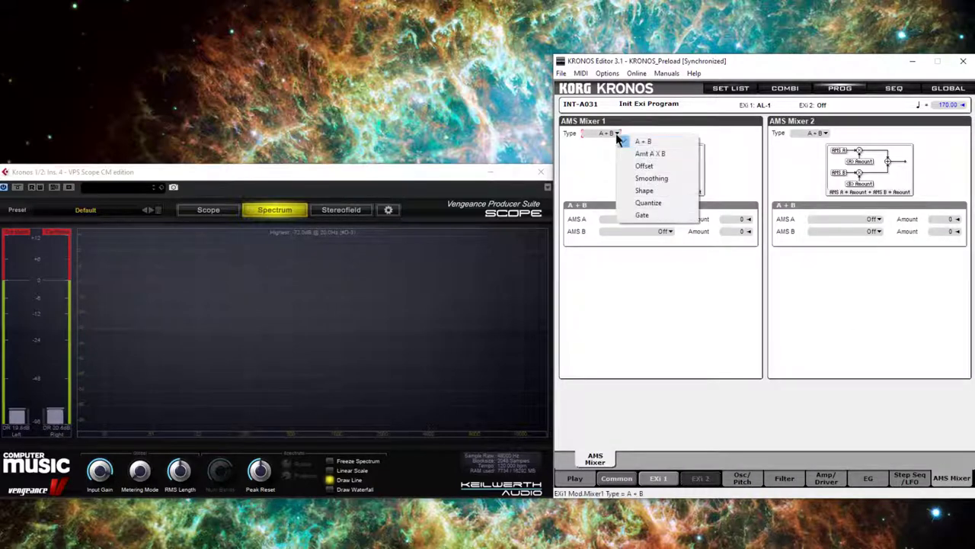
left_click(653, 178)
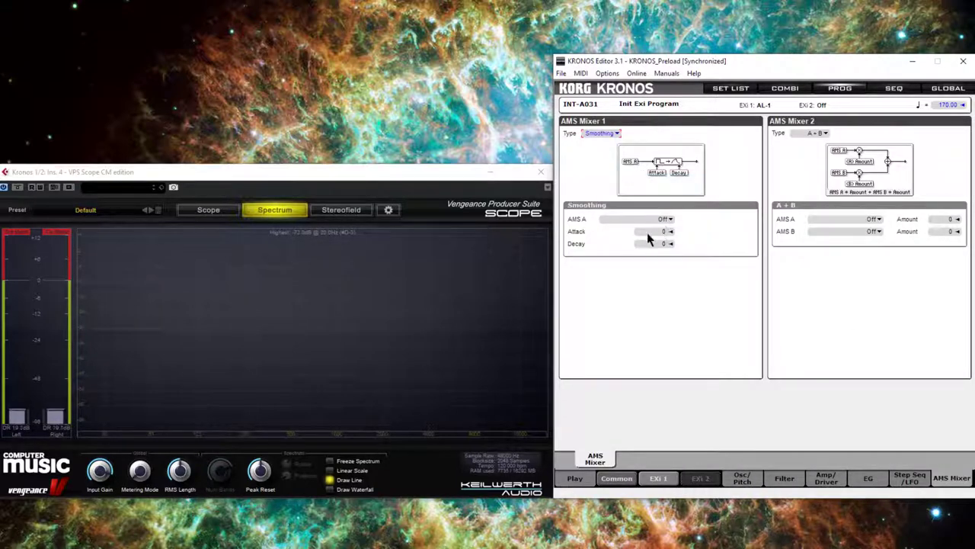
left_click_drag(646, 233, 651, 147)
left_click(664, 244)
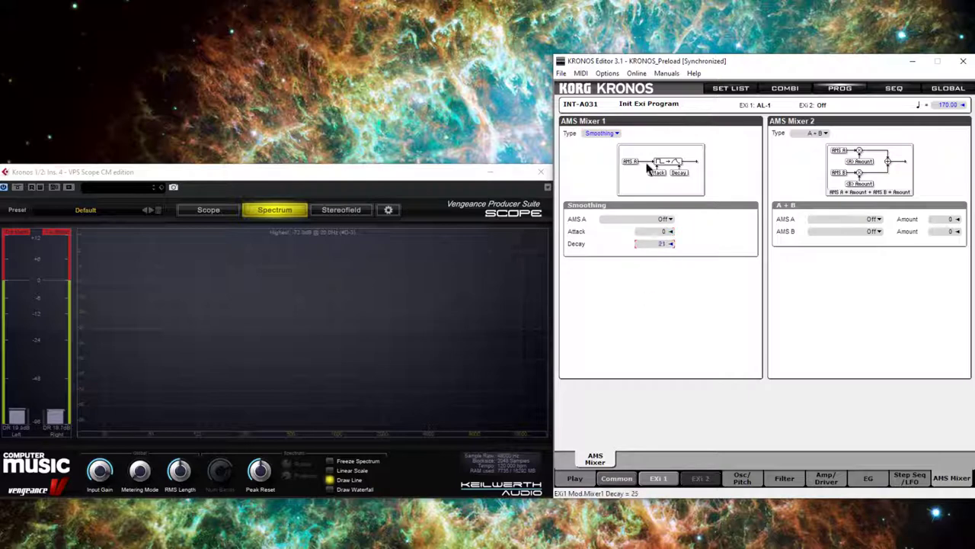
left_click_drag(658, 231, 664, 327)
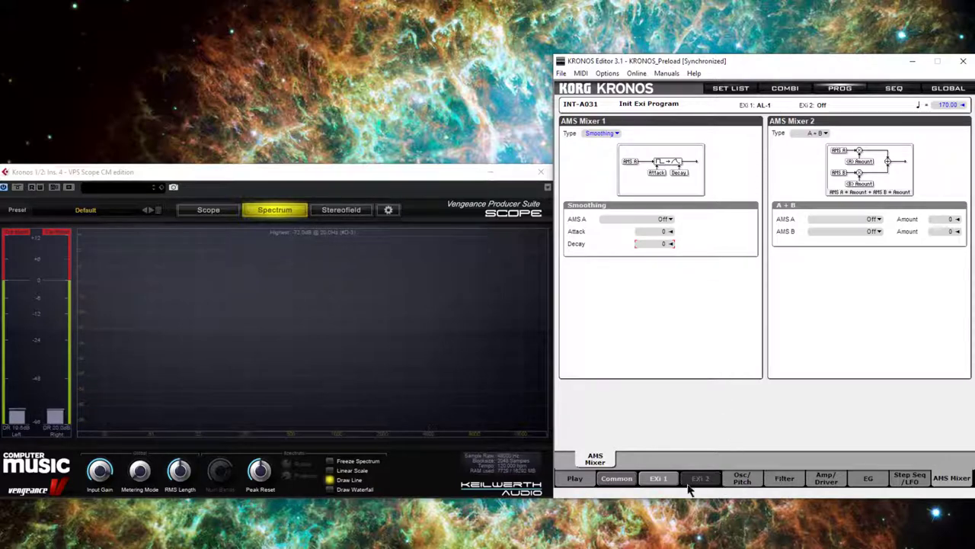
Step: Go back to the Common IFX 1-12 page showing the IFX1 Vintage Flanger
left_click(621, 480)
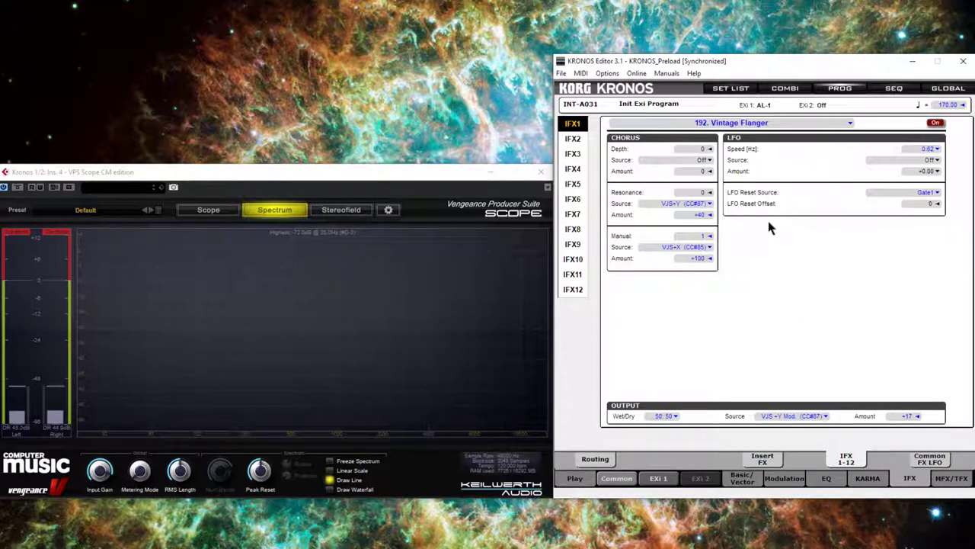
Step: Set the Vintage Flanger chorus Depth to 10 and the LFO Speed to 1.02 Hz
left_click(694, 150)
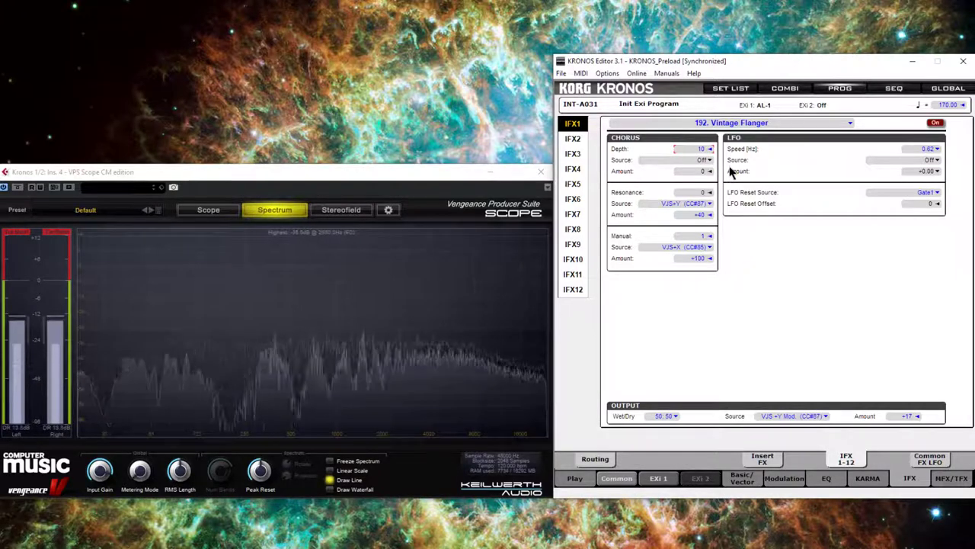
left_click_drag(692, 151, 687, 146)
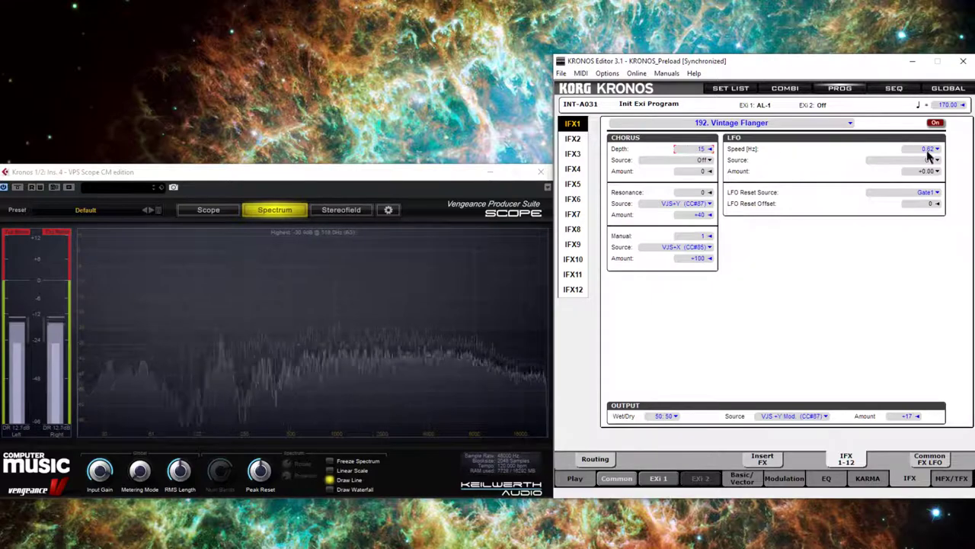
left_click_drag(923, 149, 912, 59)
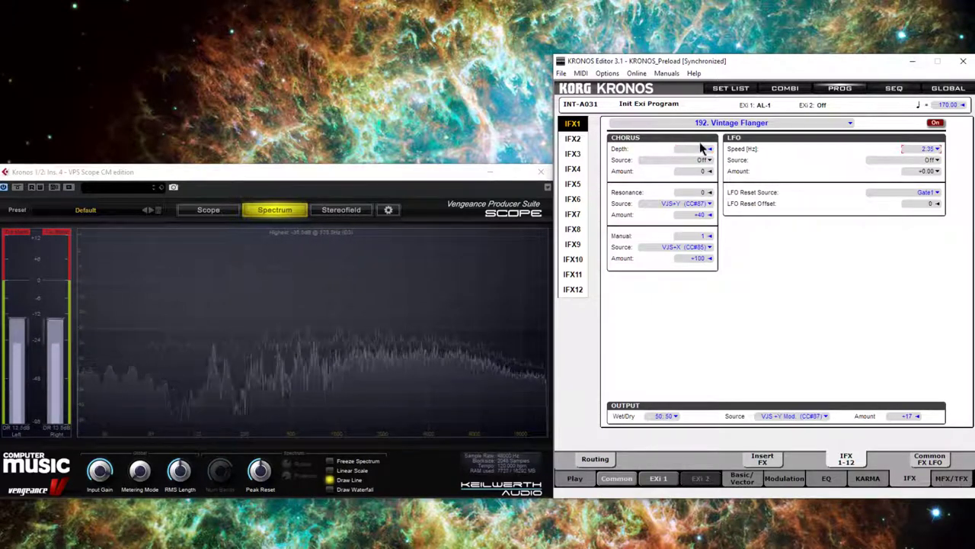
scroll(695, 155, "down", 3)
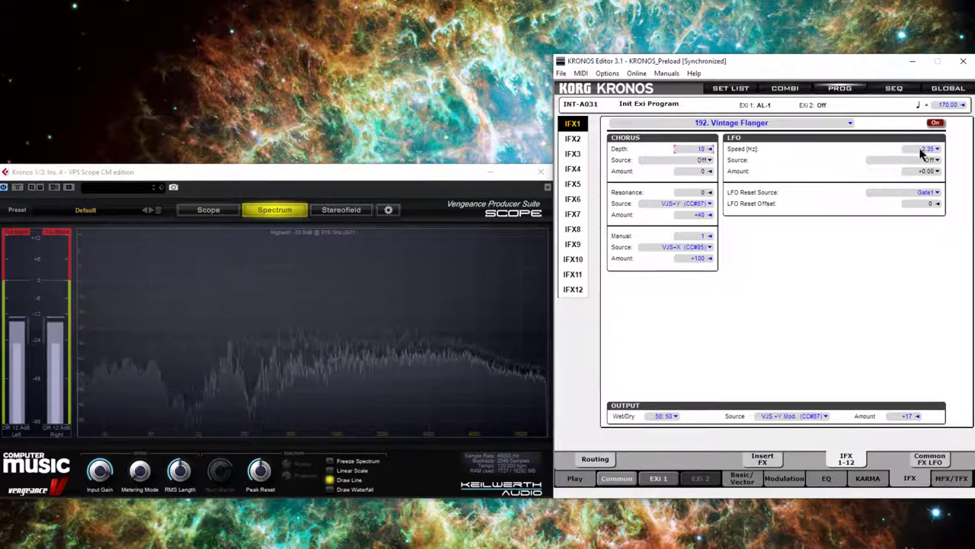
left_click_drag(922, 152, 916, 213)
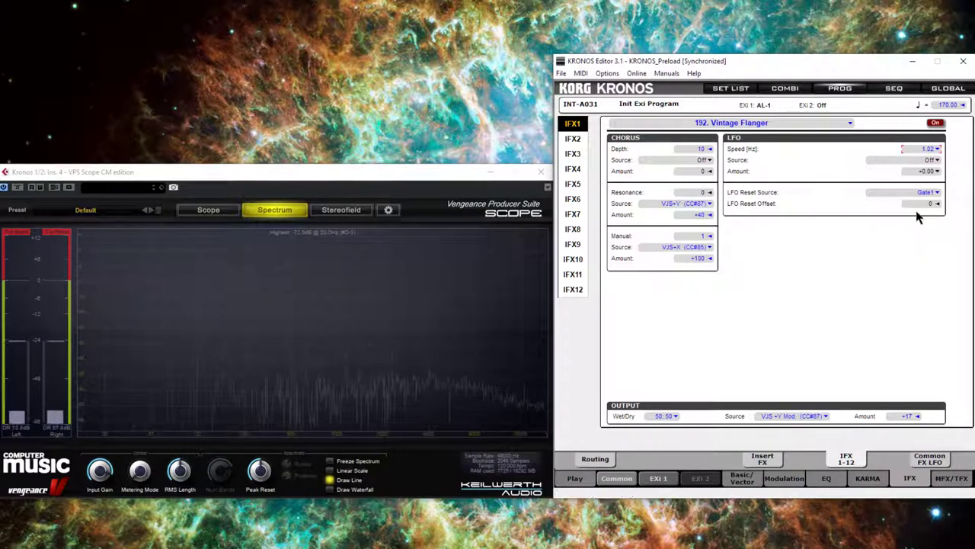
Step: Route VJS+X (CC#85) to the flanger LFO speed at +10.00, keeping base speed 1.00 Hz
left_click(937, 161)
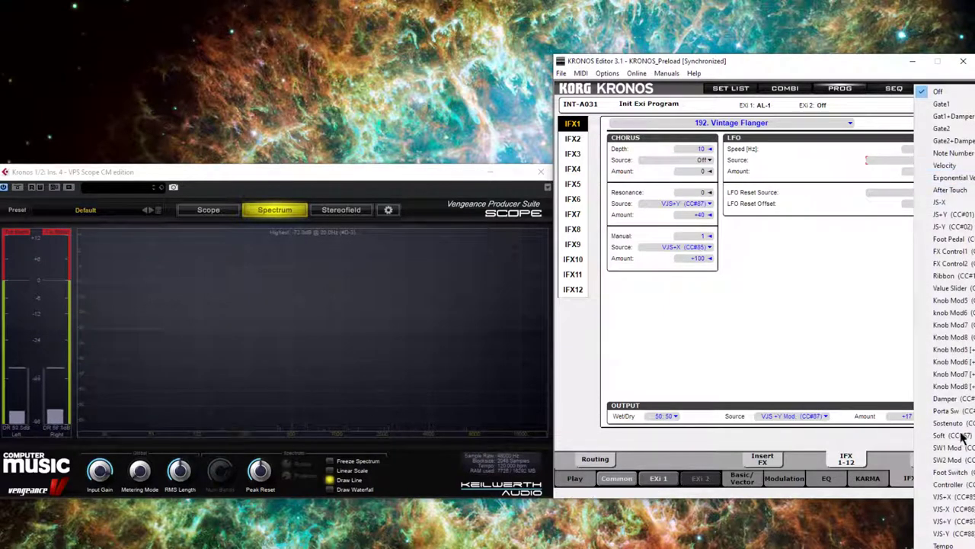
left_click(965, 497)
left_click(921, 172)
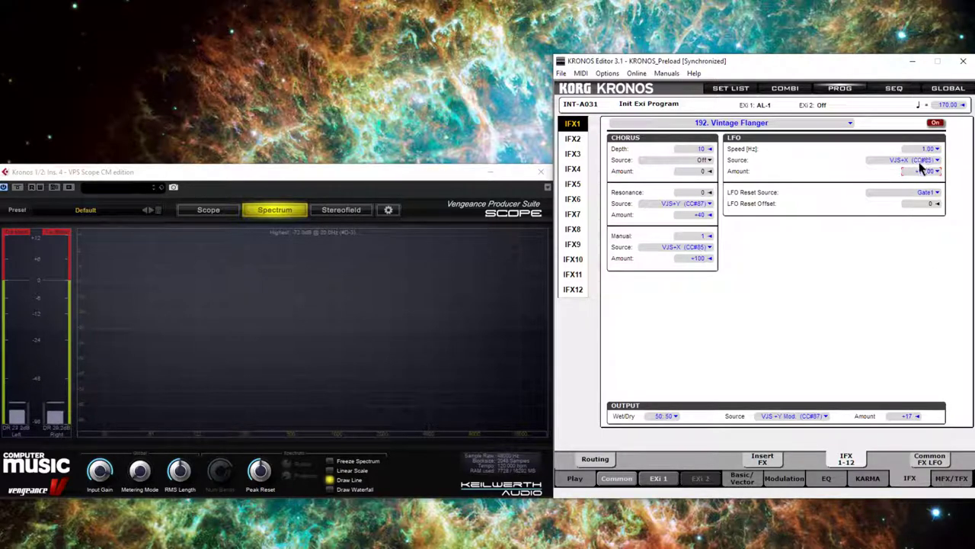
left_click(919, 172)
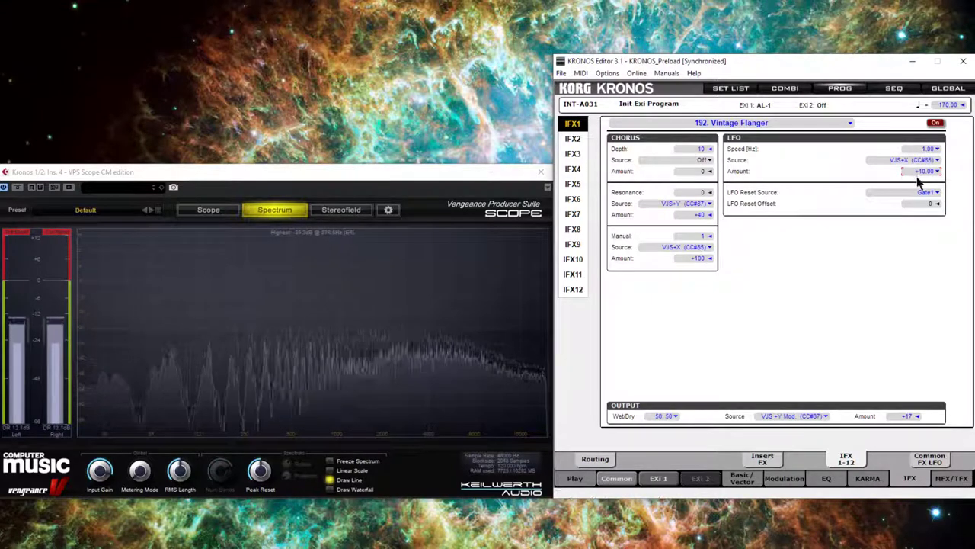
left_click_drag(920, 150, 901, 154)
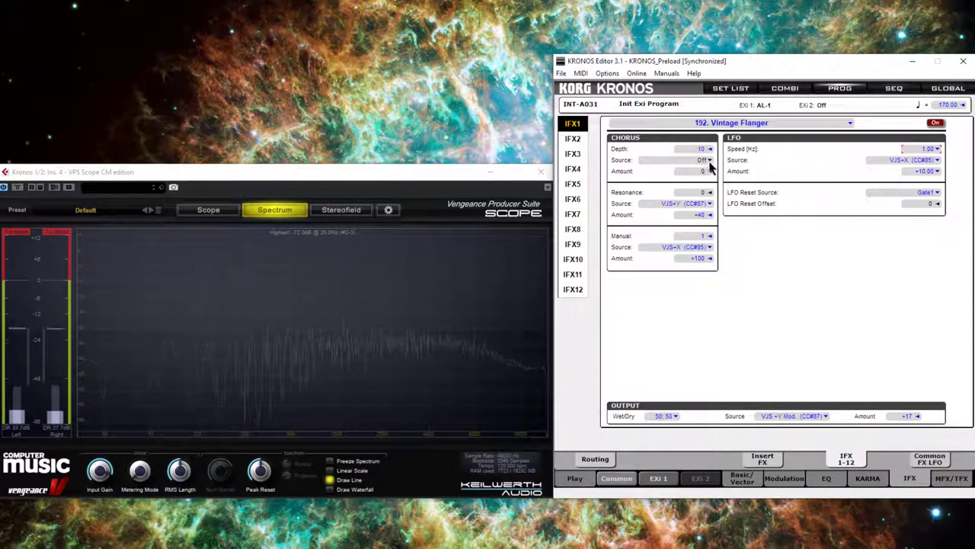
Step: Route VJS+X (CC#85) to chorus Depth at amount +7 and lower Depth to 4
left_click(710, 162)
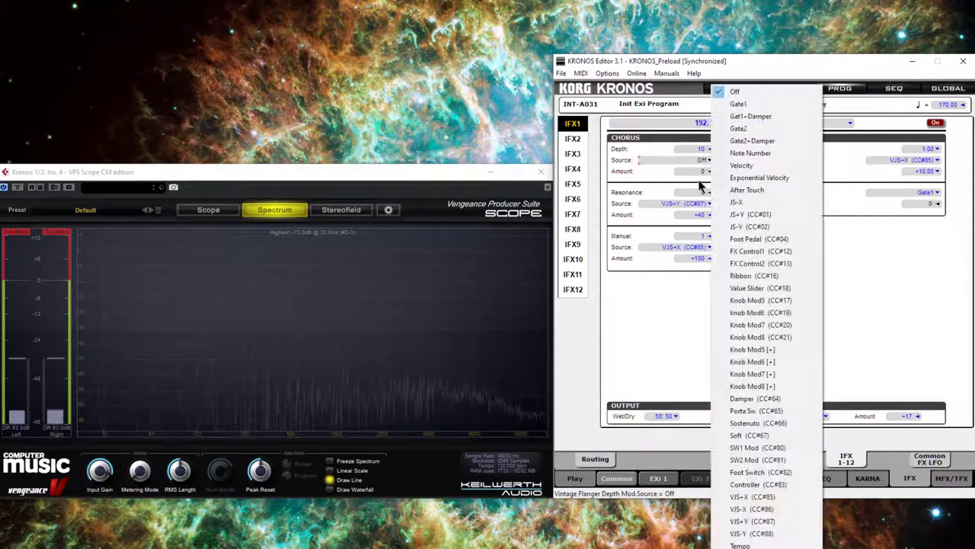
left_click(758, 496)
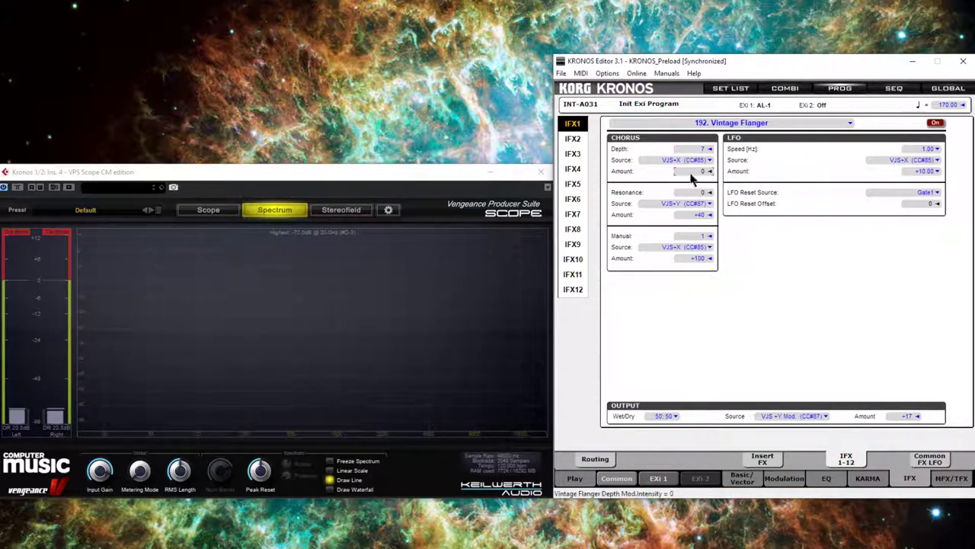
scroll(690, 173, "up", 8)
scroll(689, 173, "down", 1)
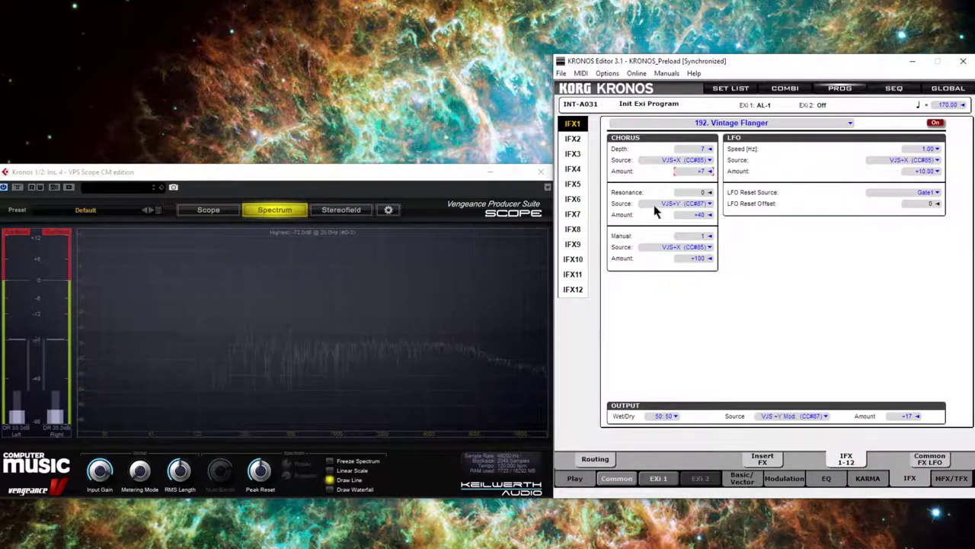
scroll(690, 146, "down", 3)
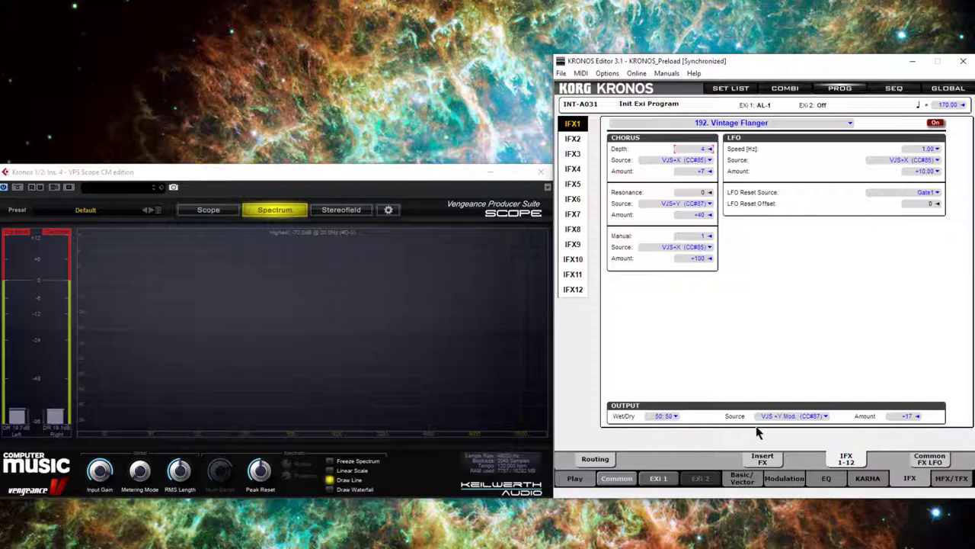
Step: Raise the OSC 1 and OSC 2 mixer levels to about 29
left_click(660, 480)
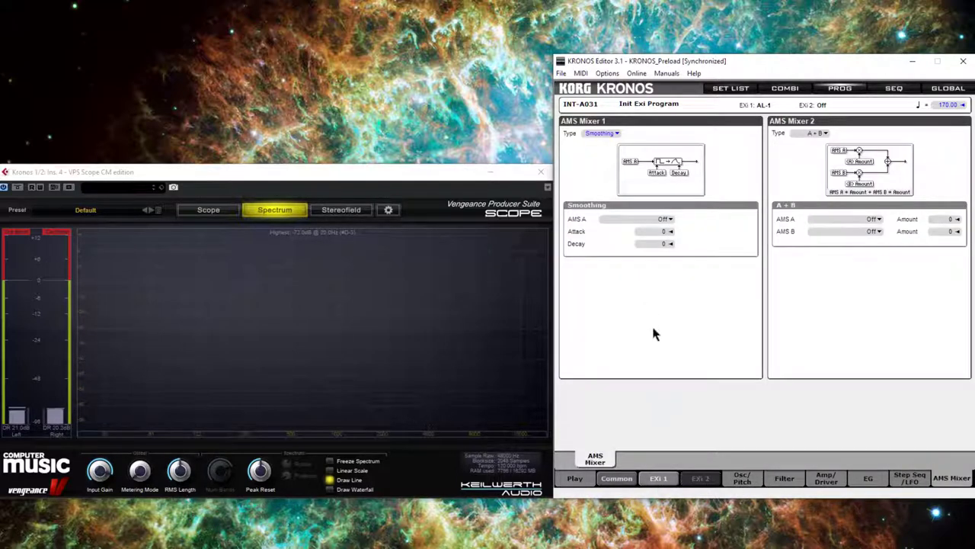
left_click(754, 480)
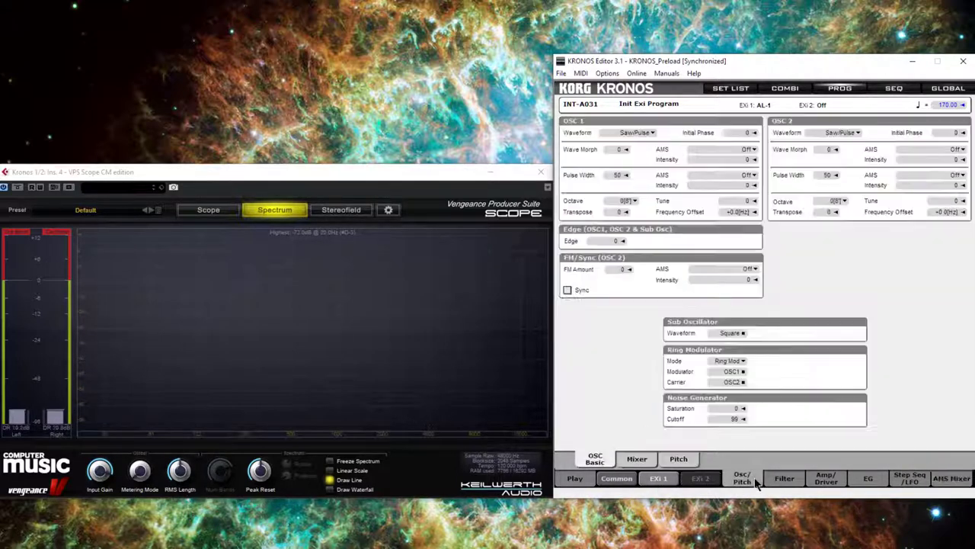
left_click(637, 459)
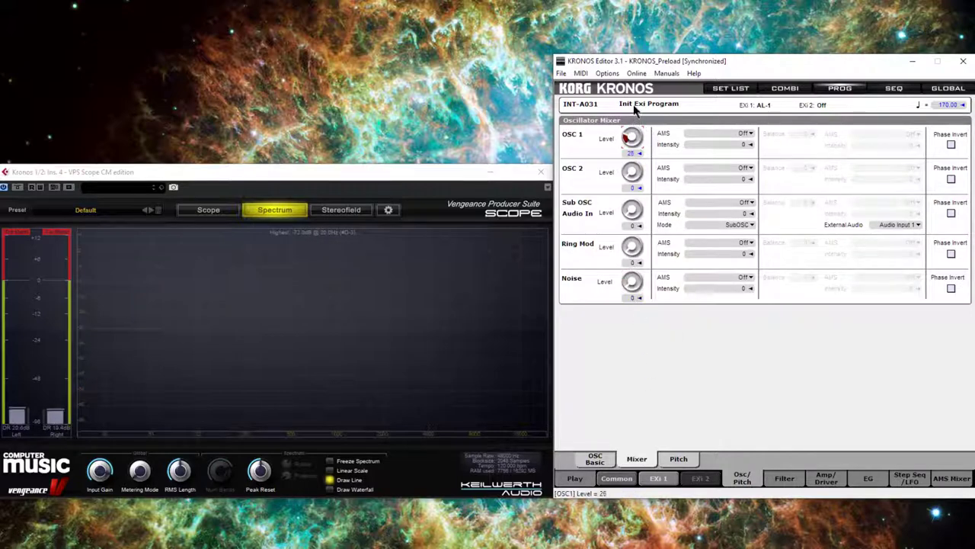
left_click_drag(631, 171, 638, 141)
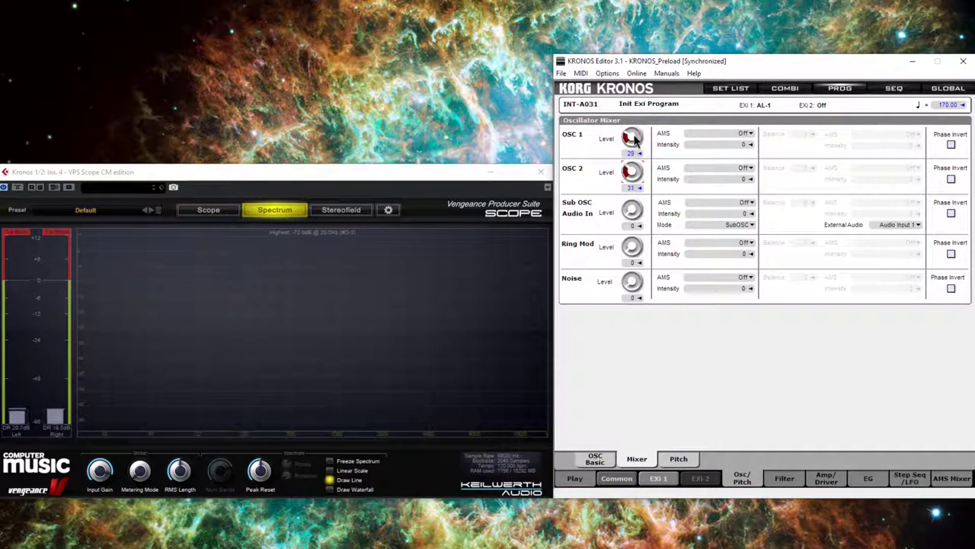
Step: Set both oscillator waveforms to Detuned Saw 2 with Wave Morph at 100
left_click(598, 460)
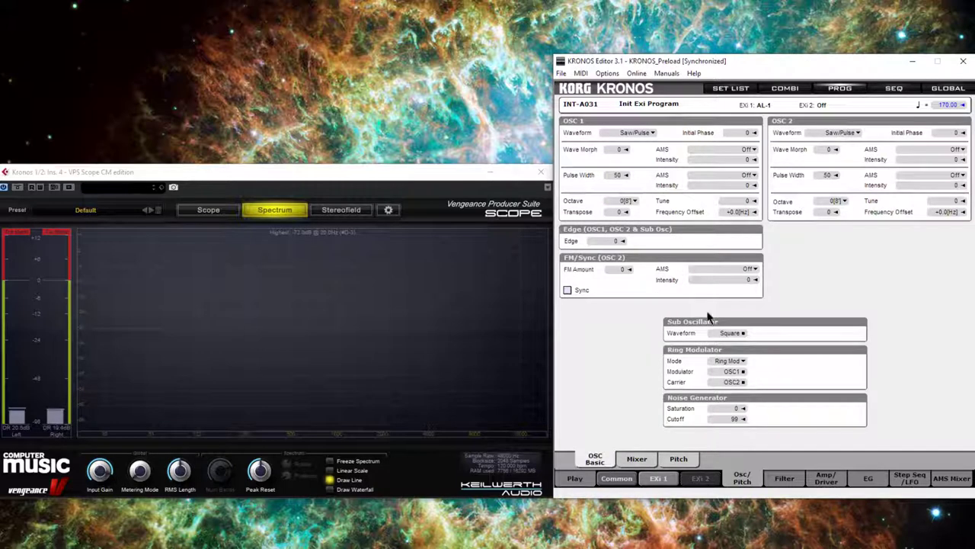
left_click(653, 134)
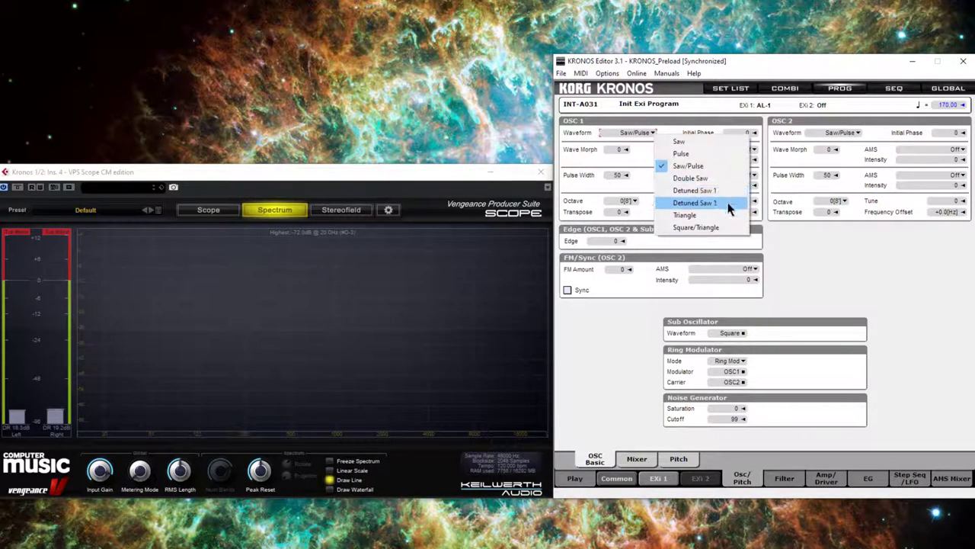
left_click(689, 200)
left_click(858, 133)
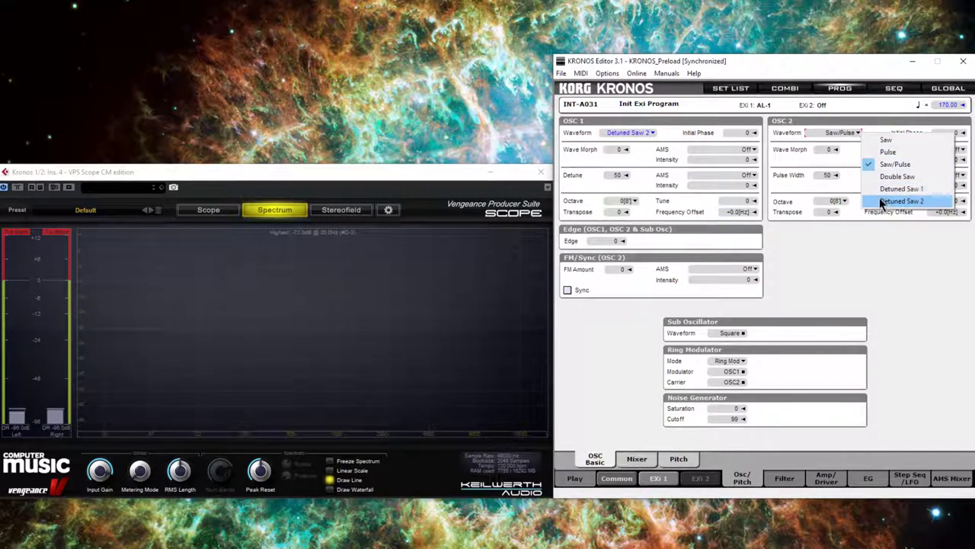
left_click(897, 200)
left_click_drag(611, 148, 611, 92)
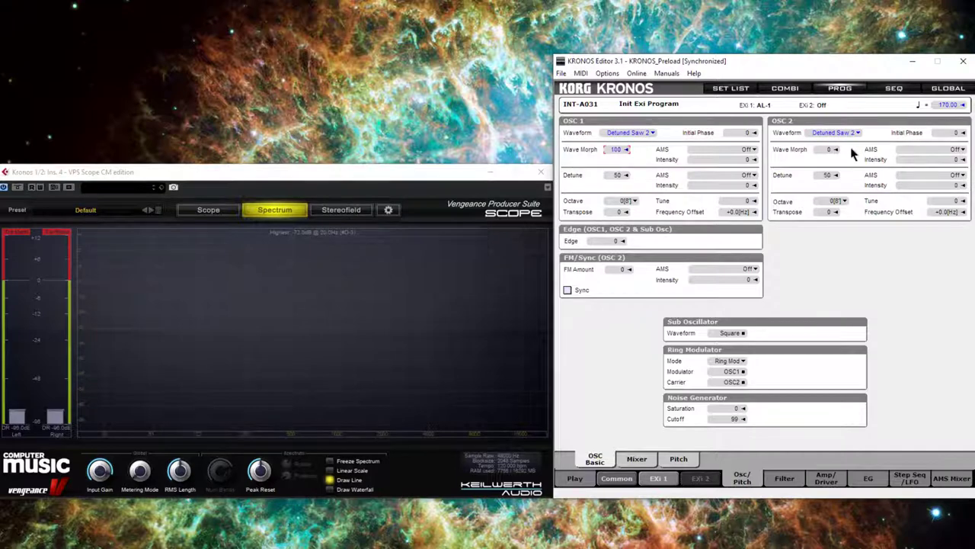
left_click_drag(829, 149, 829, 92)
Step: Set OSC 1 Detune to 14 and OSC 2 Detune to 23
left_click_drag(618, 174, 619, 202)
left_click_drag(827, 174, 827, 205)
left_click_drag(618, 176, 606, 162)
left_click_drag(826, 175, 818, 152)
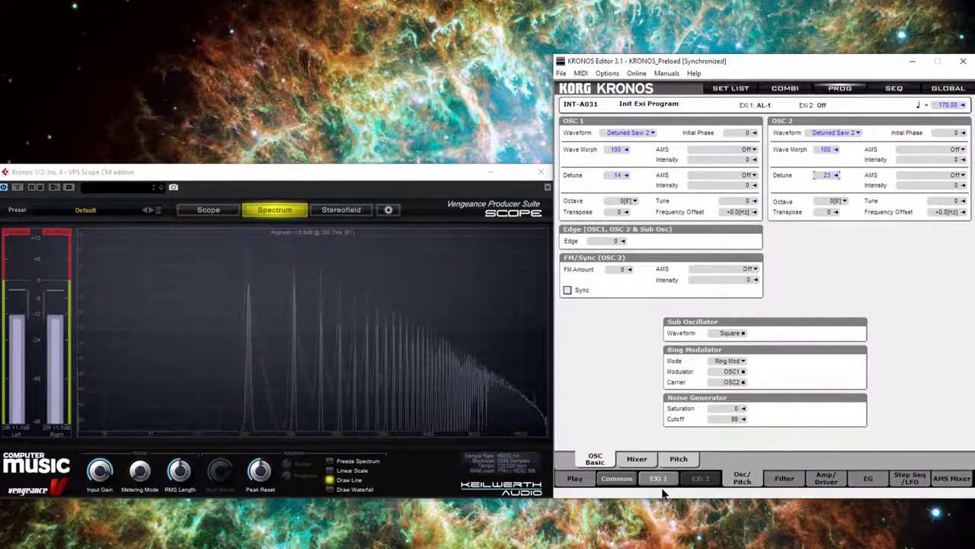
Step: Set mixer levels: Sub OSC 25, Ring Mod 36, OSC 1 and OSC 2 at 34
left_click(632, 459)
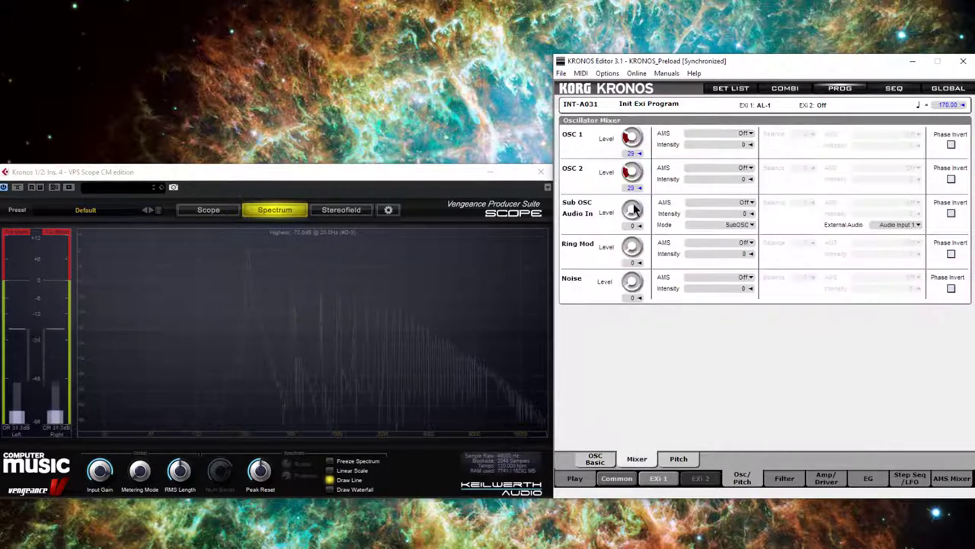
left_click_drag(633, 212, 640, 180)
mouse_move(632, 245)
left_mouse_down()
mouse_move(632, 213)
mouse_move(637, 227)
left_mouse_up()
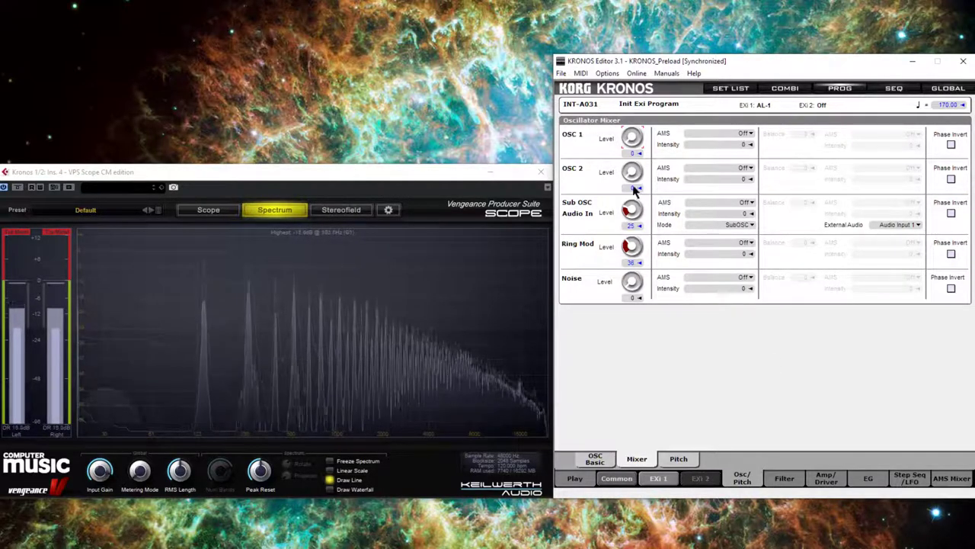
left_click_drag(634, 191, 645, 144)
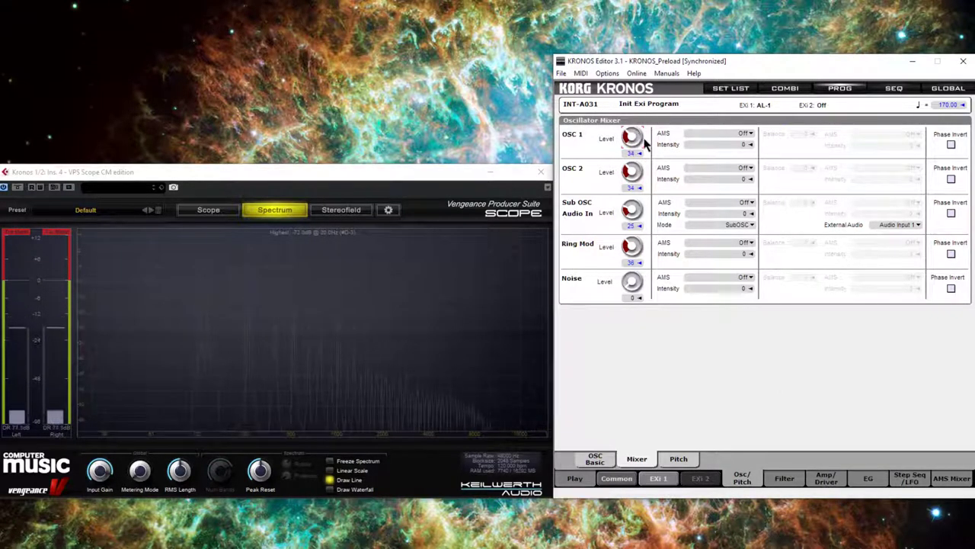
Step: Set OSC 1 and OSC 2 Initial Phase to Random
left_click(595, 459)
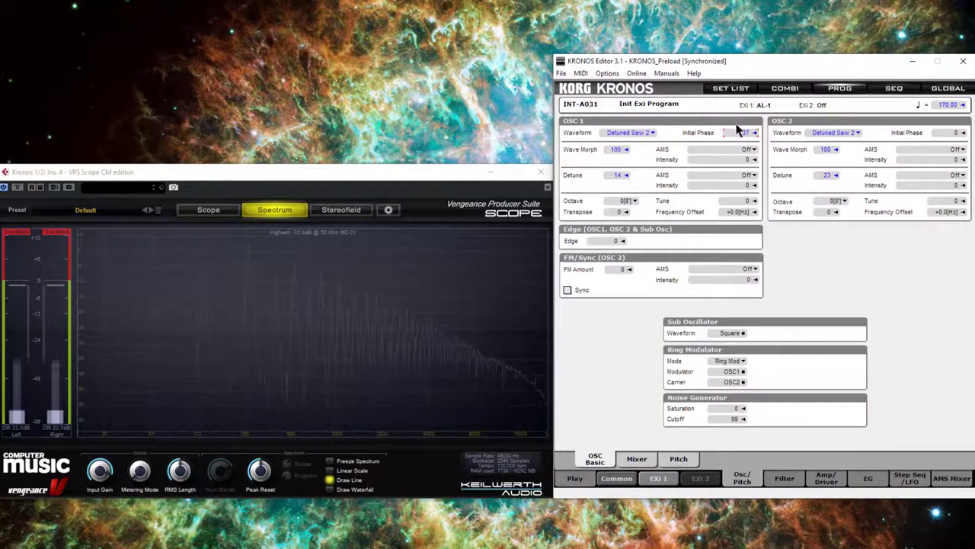
left_click_drag(738, 131, 733, 128)
mouse_move(957, 130)
left_mouse_down()
mouse_move(942, 131)
mouse_move(953, 130)
left_mouse_up()
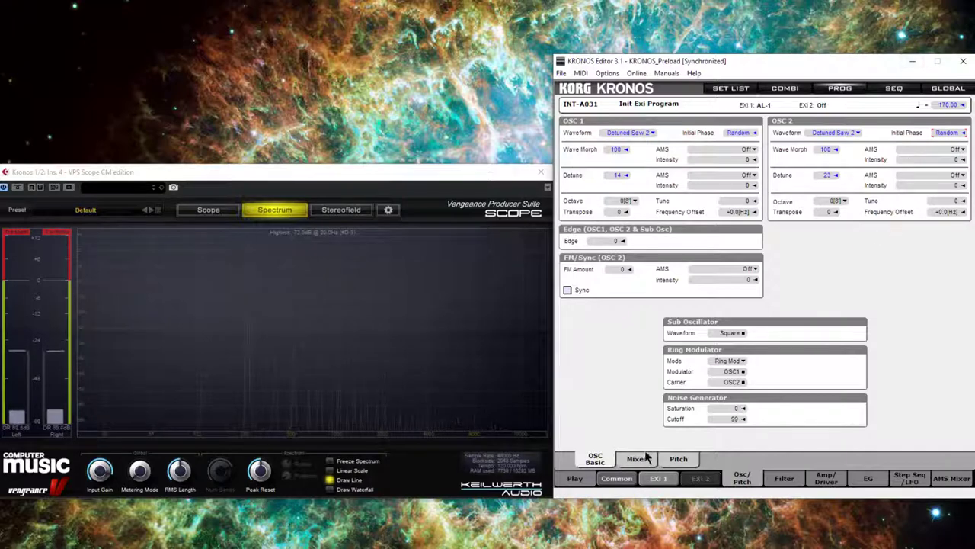
Step: Review the IFX and Basic/Vector pages, then return to the EXi 1 Mixer levels
left_click(910, 477)
left_click(741, 480)
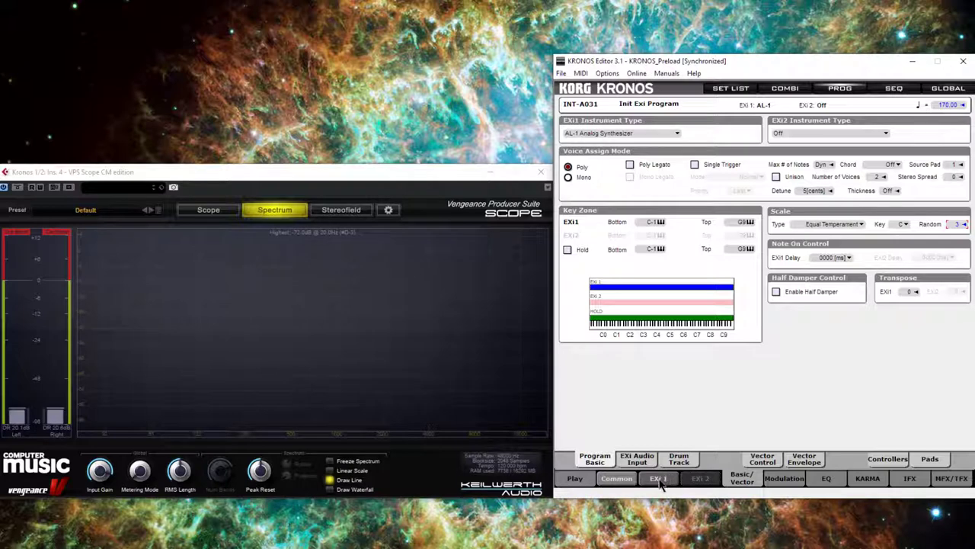
left_click(658, 478)
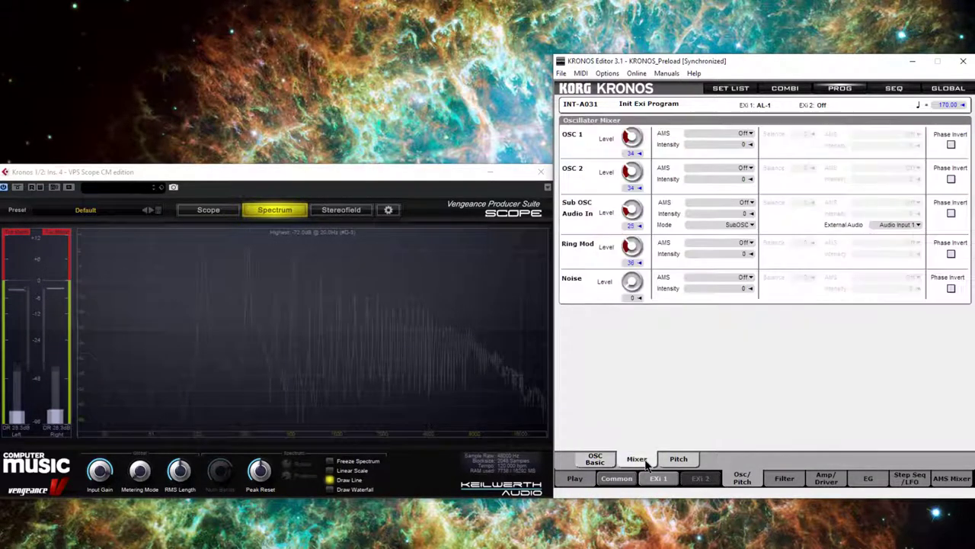
left_click(637, 459)
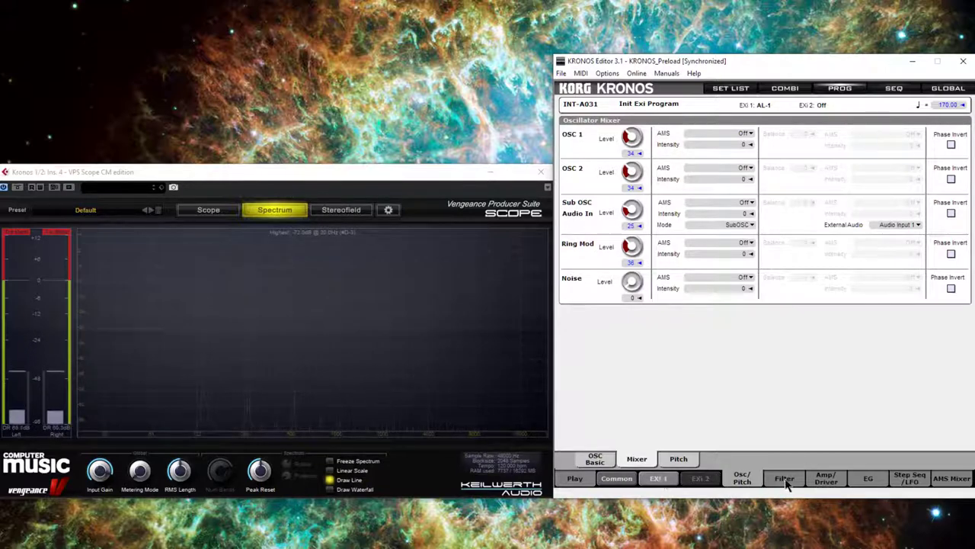
Step: Lengthen Portamento Time from 40 to 60, then bring up the Amp/Driver page
left_click(684, 460)
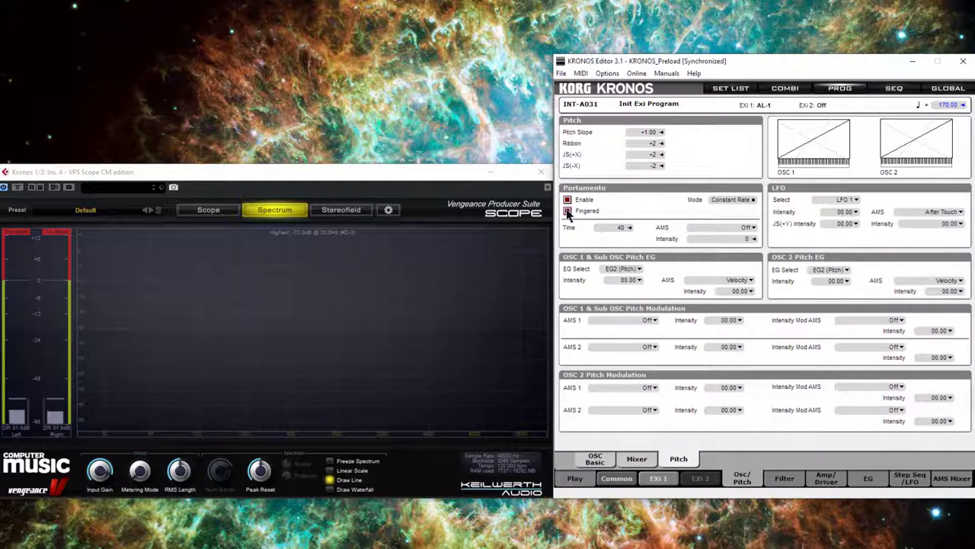
left_click_drag(611, 230, 609, 208)
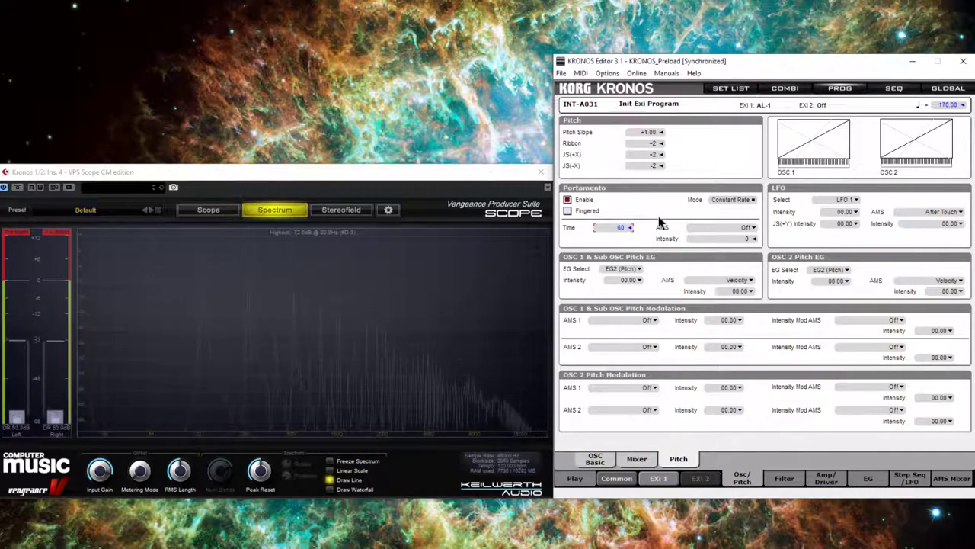
left_click(826, 478)
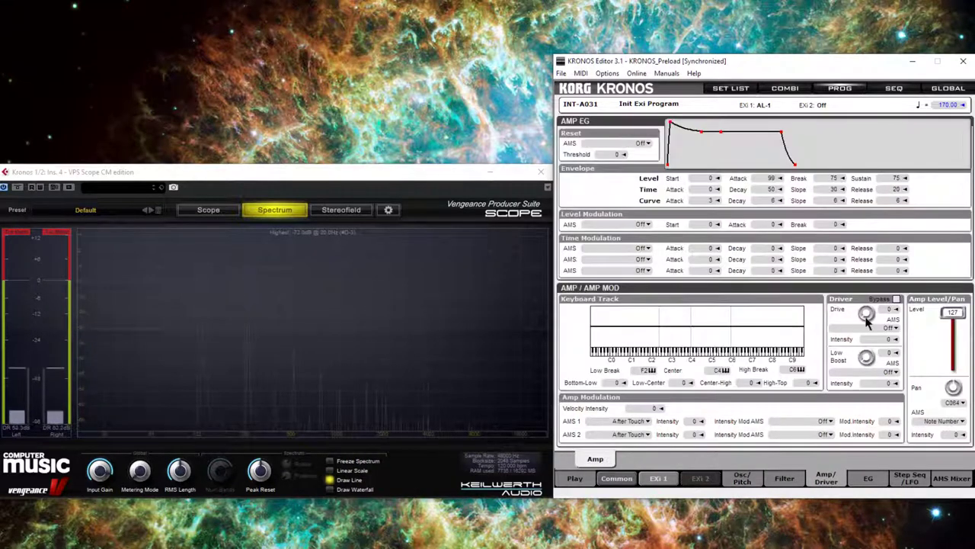
Step: Set the Driver's Drive to 20 and Low Boost to 17
mouse_move(866, 320)
left_mouse_down()
mouse_move(863, 295)
mouse_move(866, 303)
left_mouse_up()
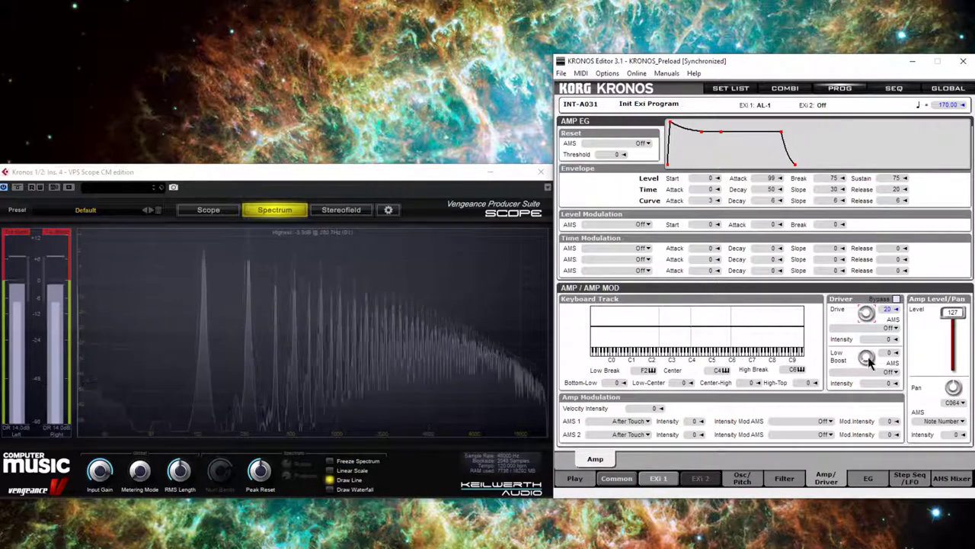
left_click_drag(868, 357, 865, 346)
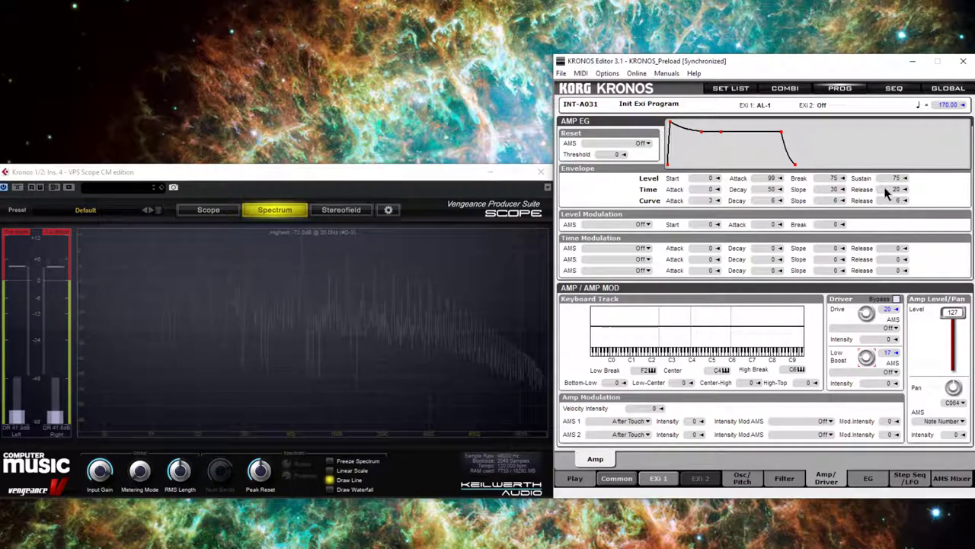
Step: Lengthen the AMP EG release time from 20 to 47
mouse_move(884, 188)
left_mouse_down()
mouse_move(883, 169)
mouse_move(890, 188)
left_mouse_up()
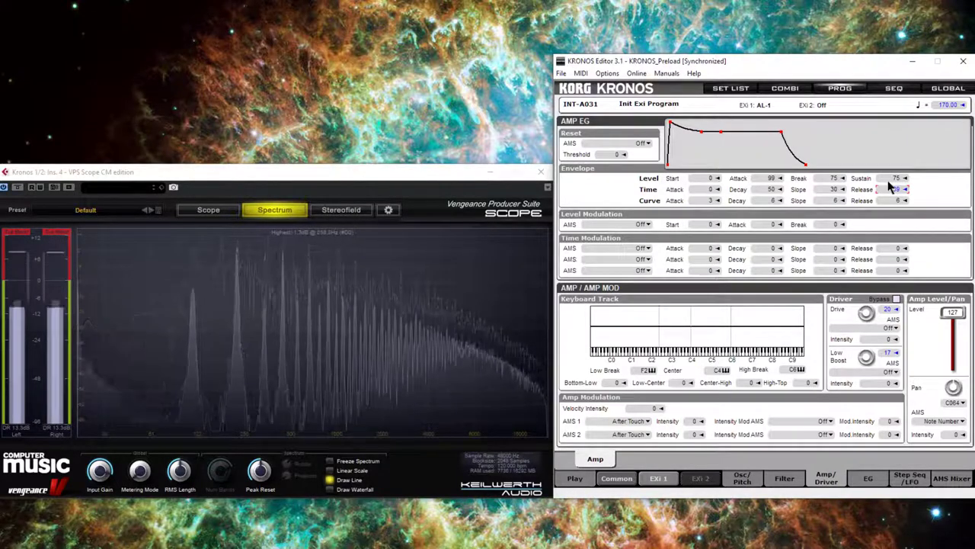
left_click_drag(883, 181, 885, 204)
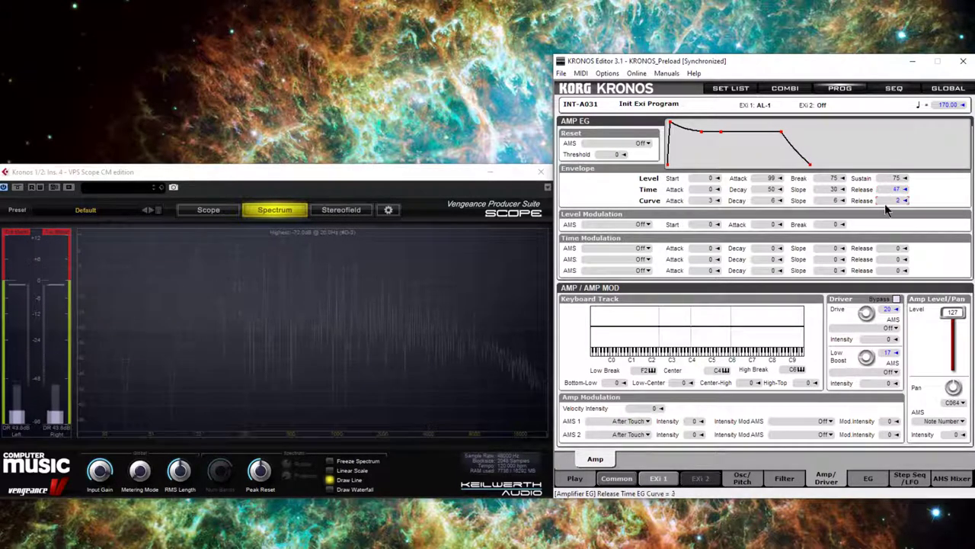